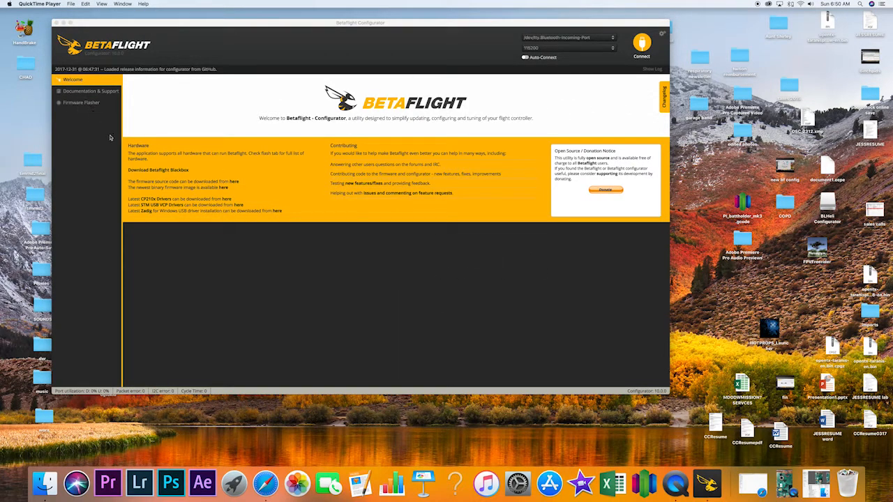
left_click(78, 103)
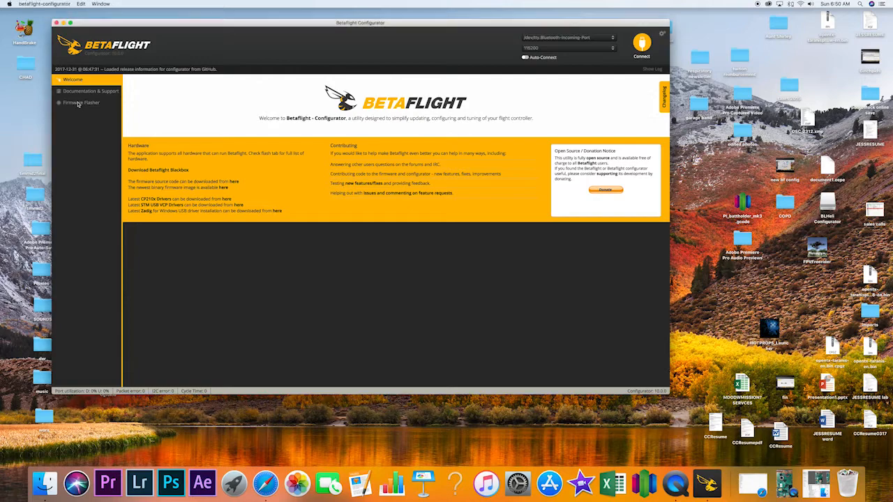
left_click(77, 103)
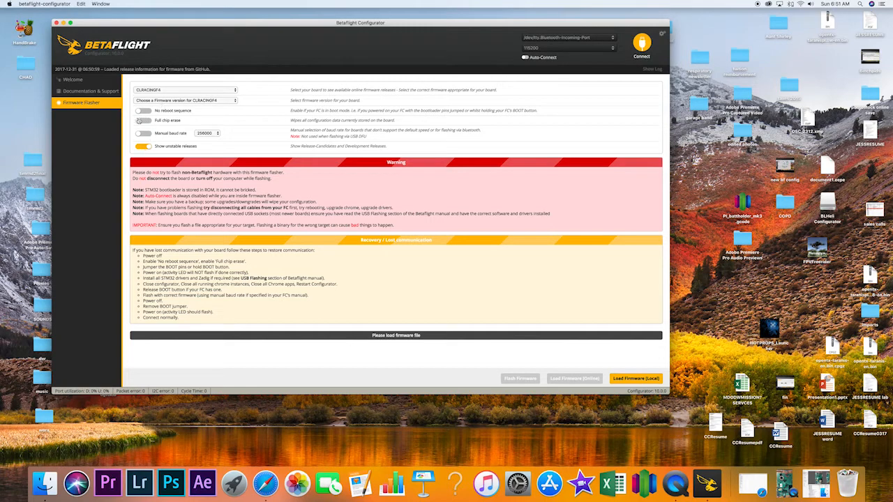
left_click(141, 121)
left_click(235, 100)
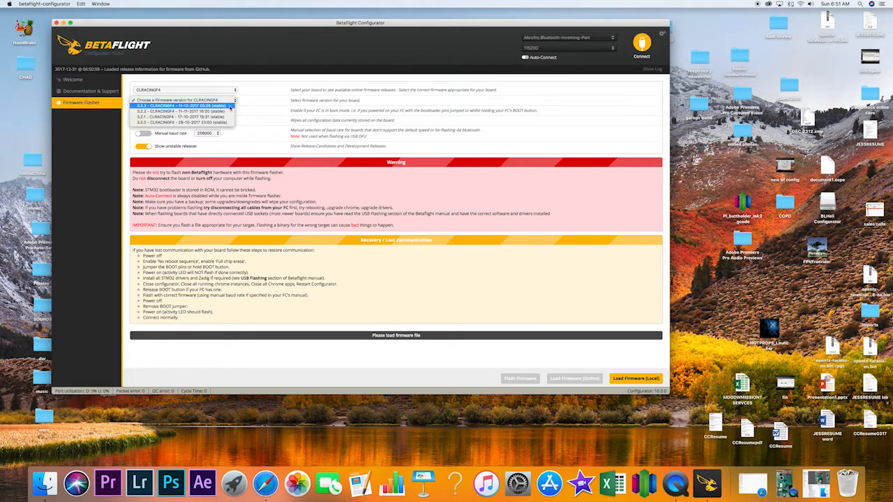
left_click(229, 106)
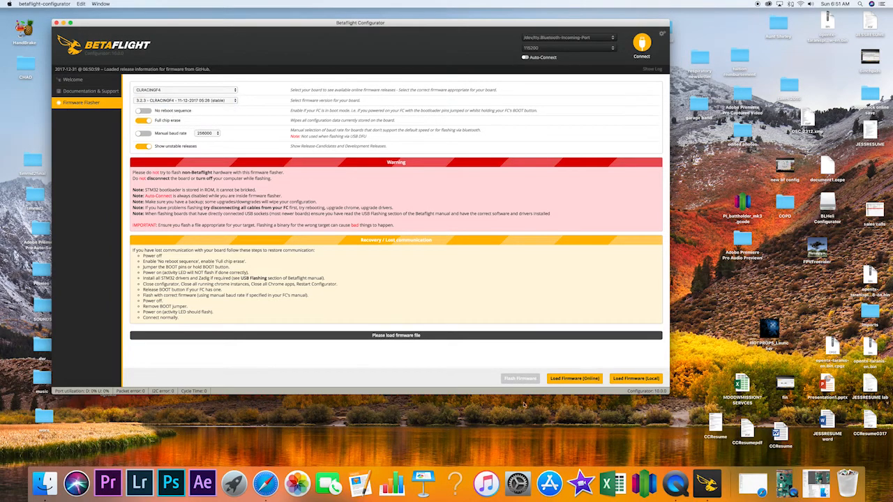
left_click(571, 380)
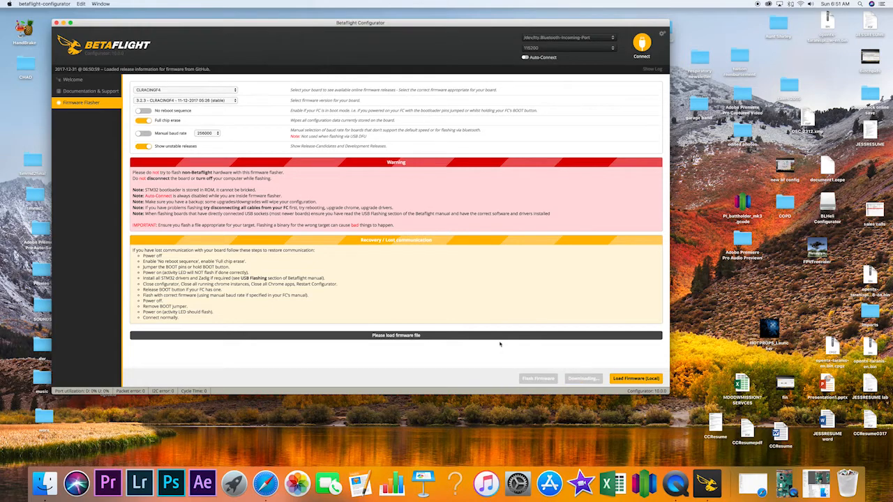
Step: Look through the release notes and warnings, and flash the loaded firmware onto the flight controller
scroll(500, 346, "down", 2)
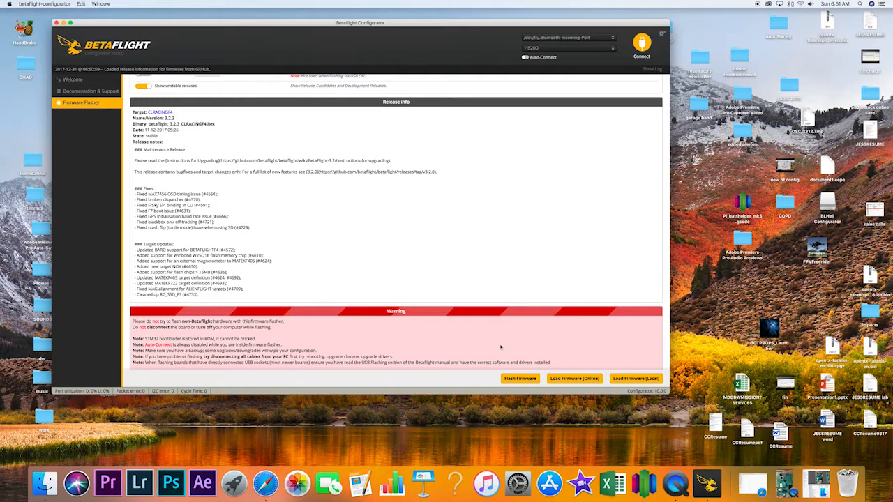
scroll(521, 281, "down", 4)
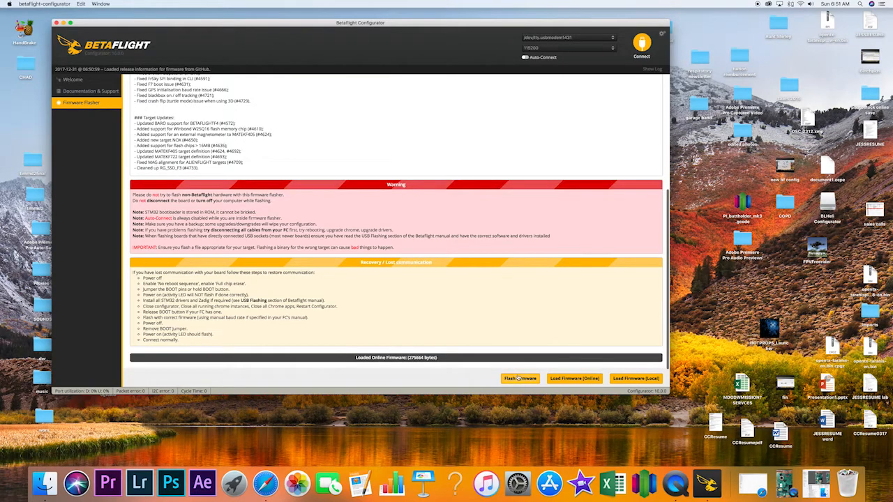
left_click(518, 378)
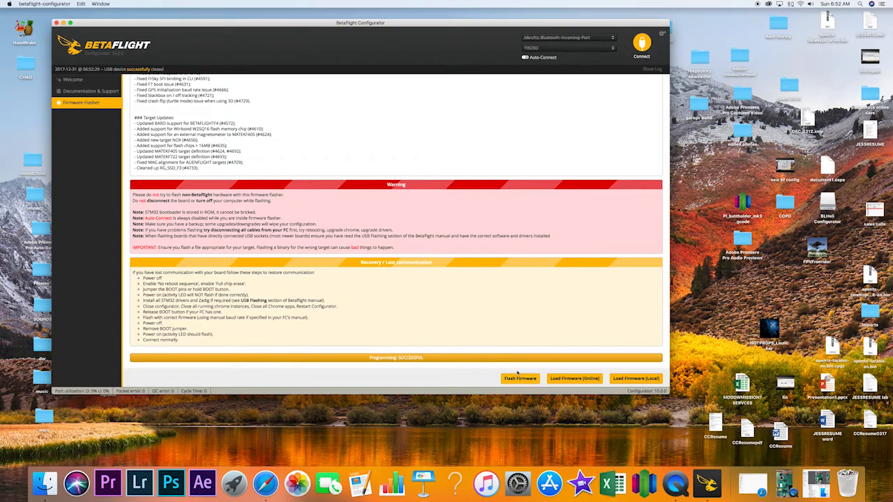
Step: Connect to the flight controller and calibrate its accelerometer
left_click(73, 80)
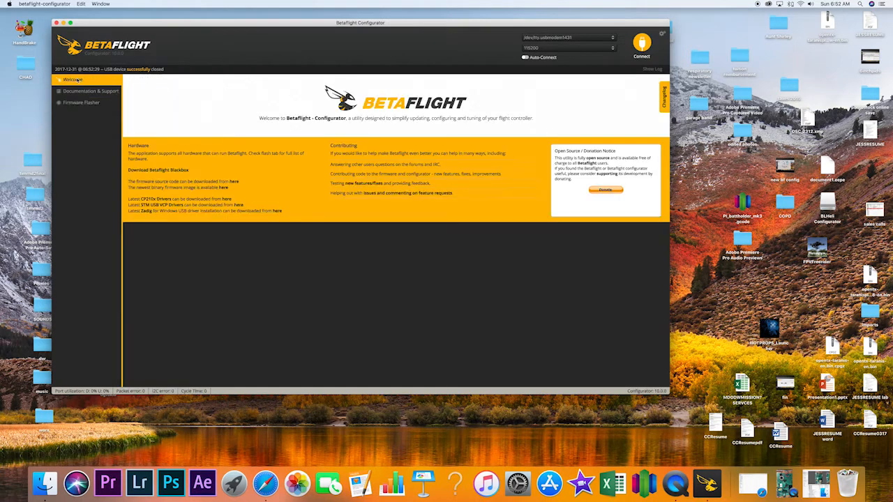
left_click(641, 44)
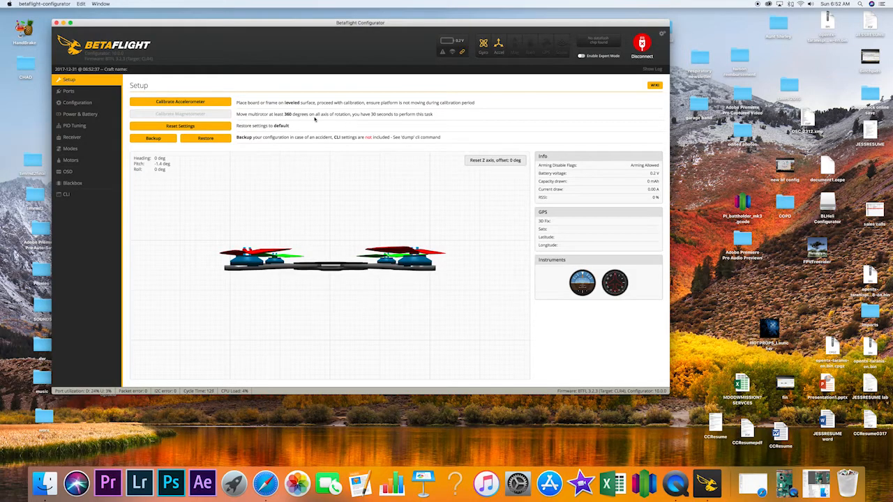
left_click(163, 103)
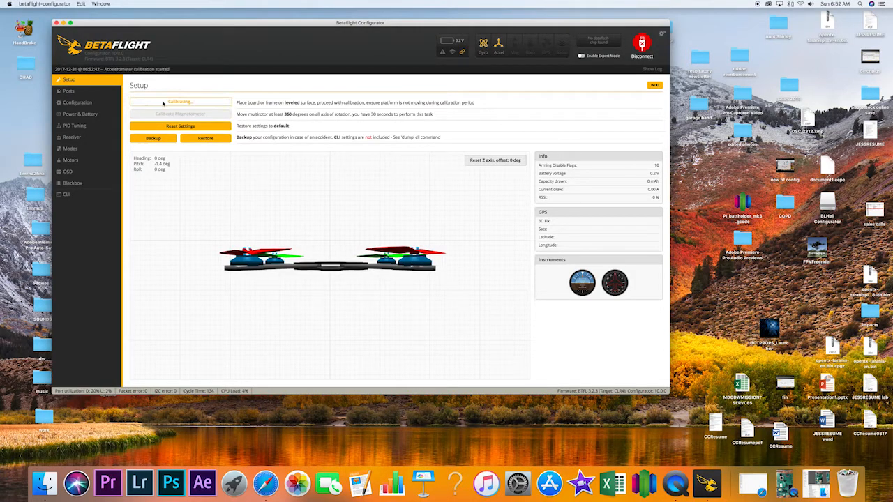
Step: Enable Serial Rx on UART4, save with a reboot, and reconnect to the flight controller
left_click(69, 92)
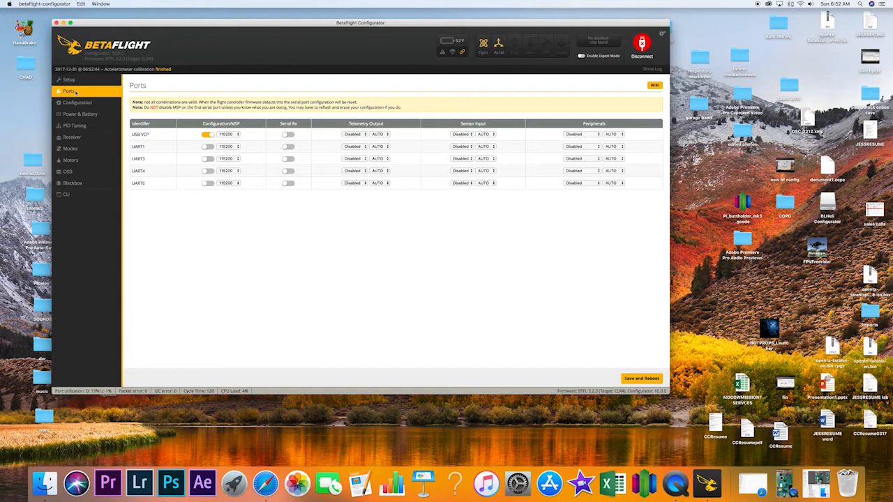
left_click(286, 171)
left_click(642, 379)
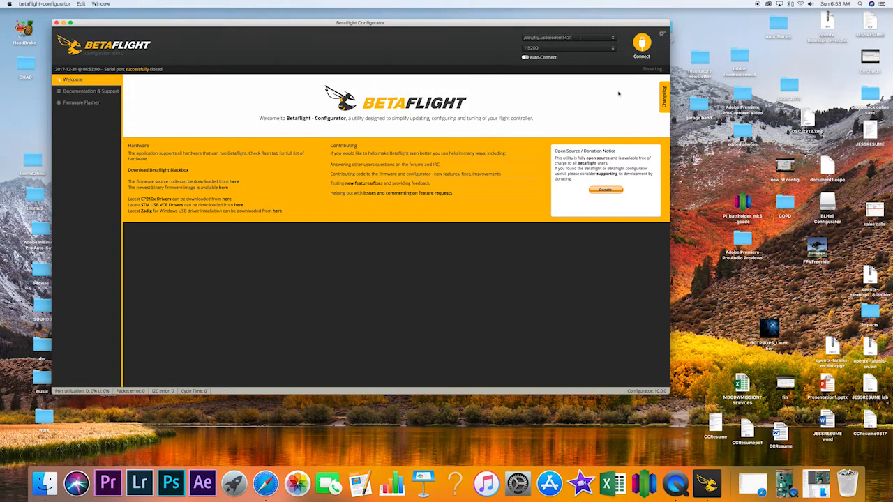
left_click(643, 43)
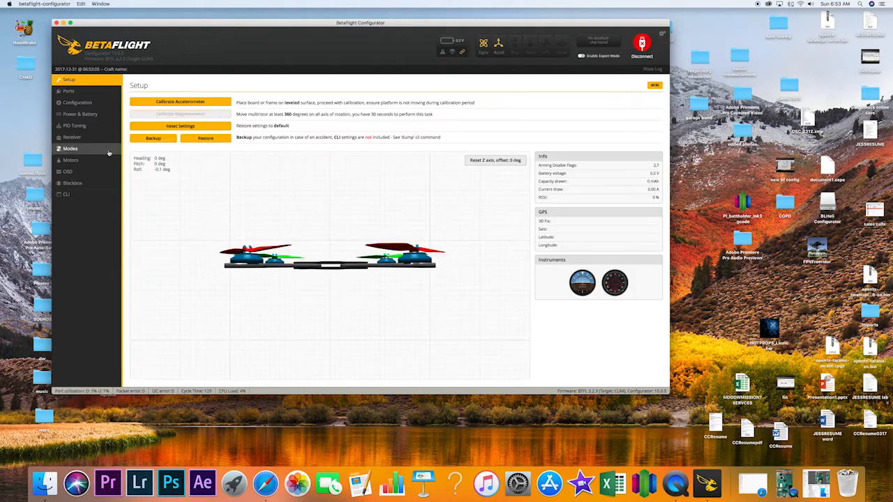
Step: In the system configuration, set the PID loop frequency to 8 kHz and disable the accelerometer
left_click(93, 104)
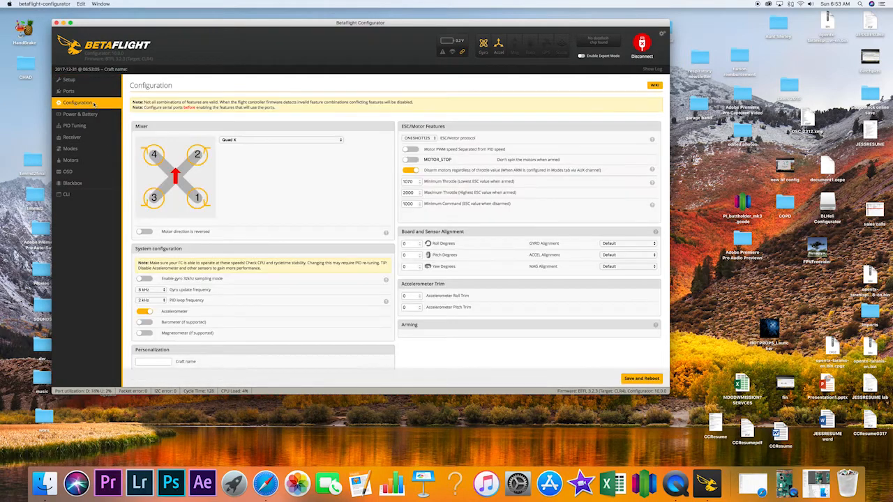
scroll(330, 167, "down", 3)
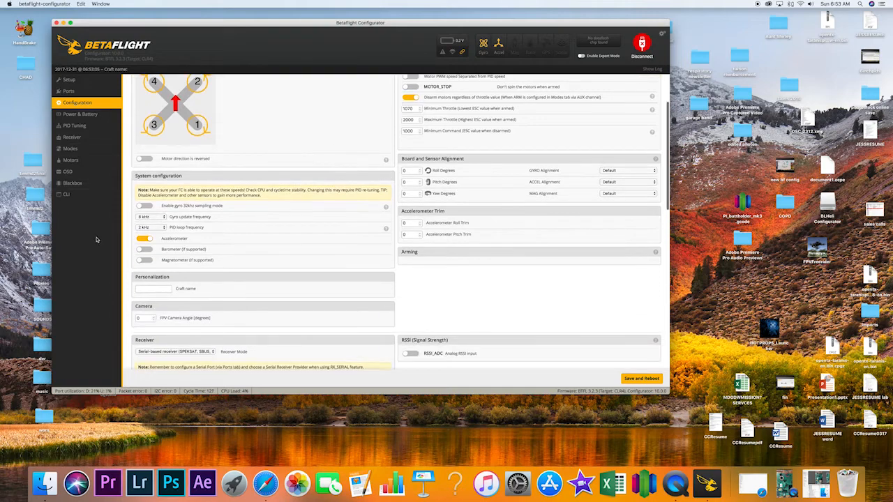
left_click(165, 228)
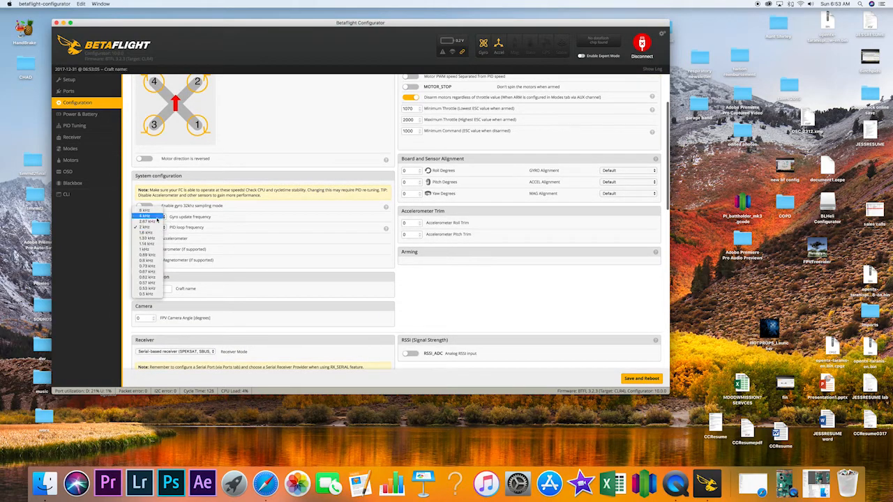
left_click(148, 208)
left_click(149, 240)
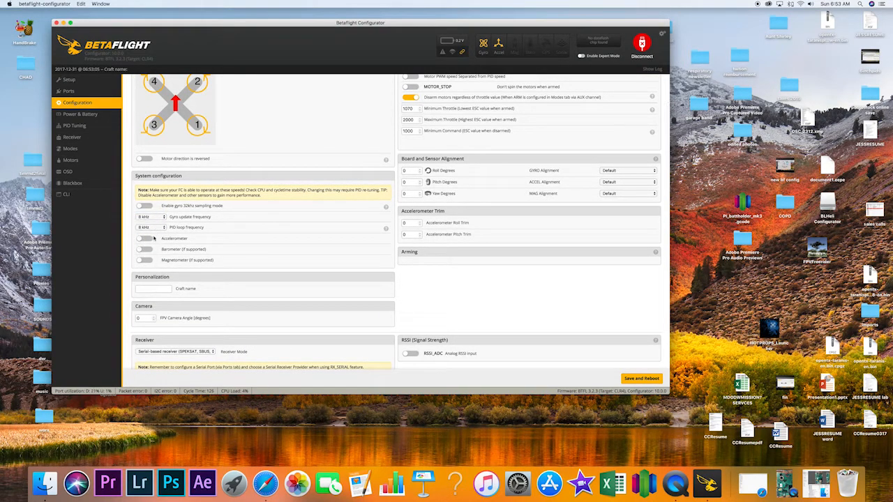
Step: Enter the pilot's nickname as the craft name in the personalization settings
scroll(179, 241, "down", 2)
left_click(152, 233)
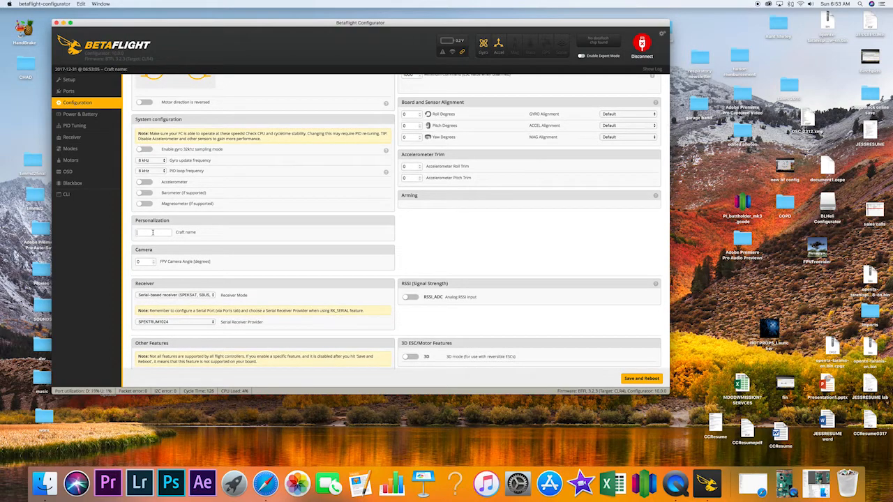
type("CHADDYCEEE")
Step: Set the serial receiver provider to CRSF in the receiver configuration
scroll(205, 253, "down", 3)
left_click(192, 258)
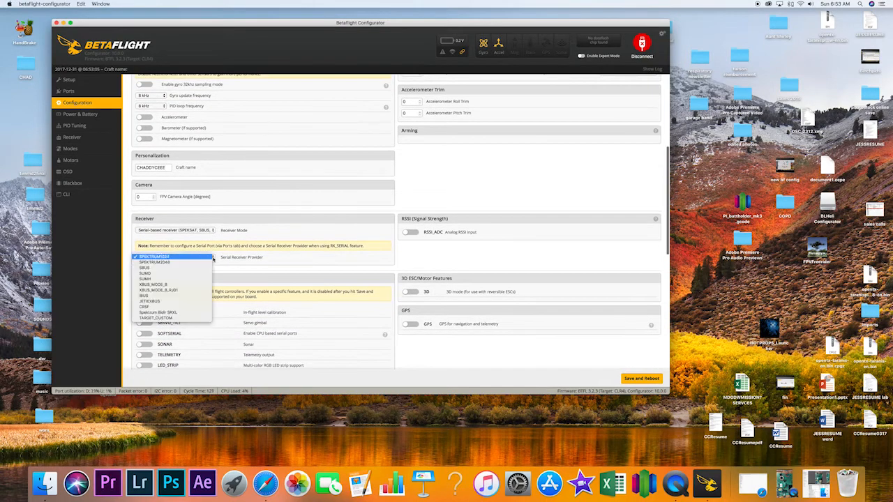
left_click(197, 307)
Step: Enable the TELEMETRY, AIRMODE, ANTI_GRAVITY and DYNAMIC_FILTER features, and check the beeper configuration
scroll(210, 289, "down", 5)
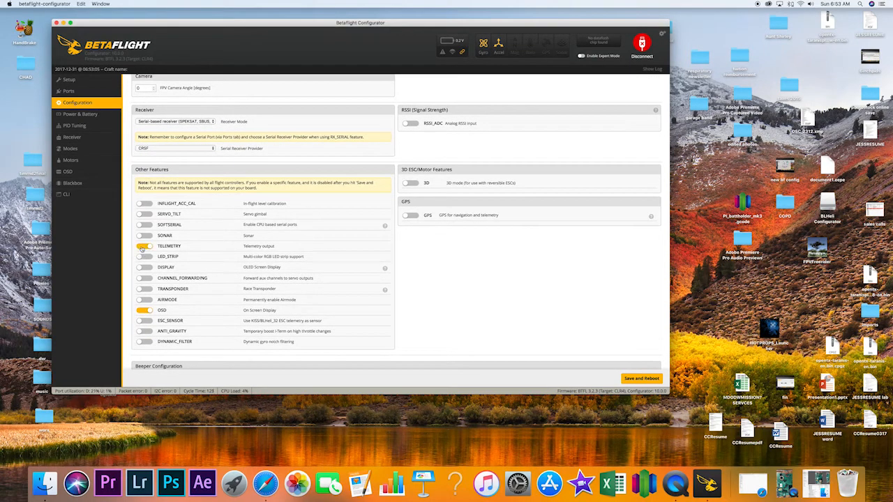
scroll(172, 283, "down", 3)
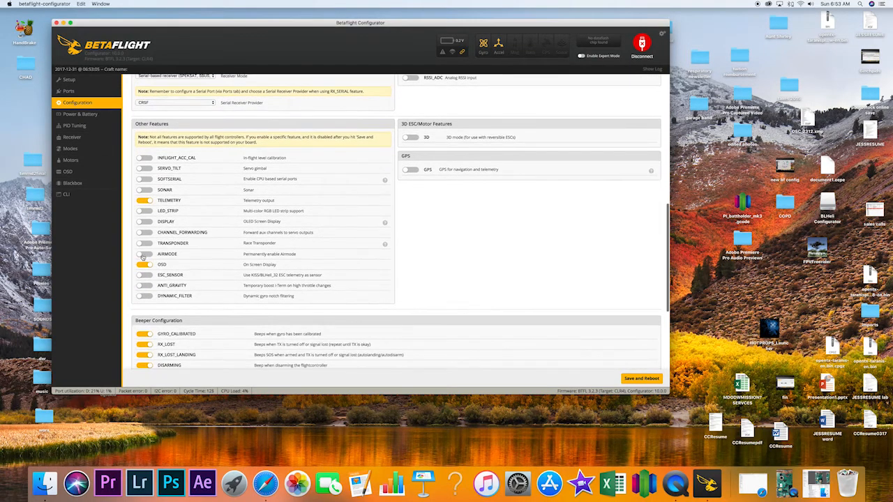
left_click(142, 255)
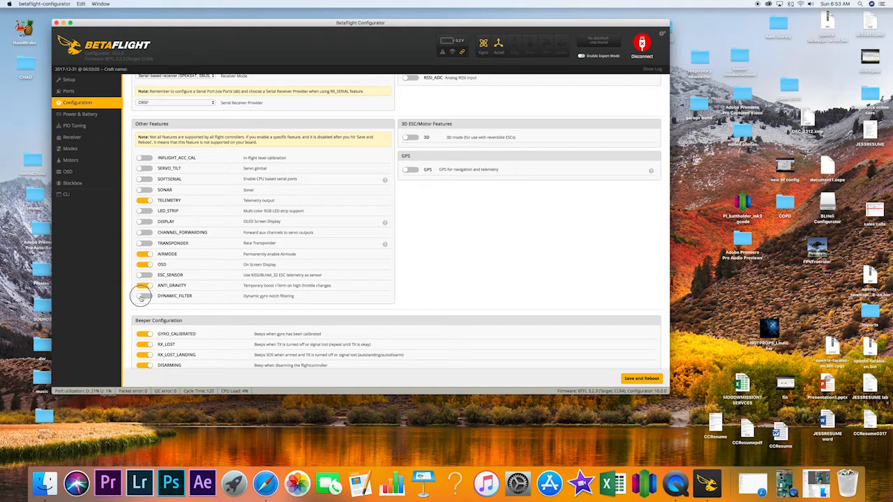
scroll(190, 298, "down", 5)
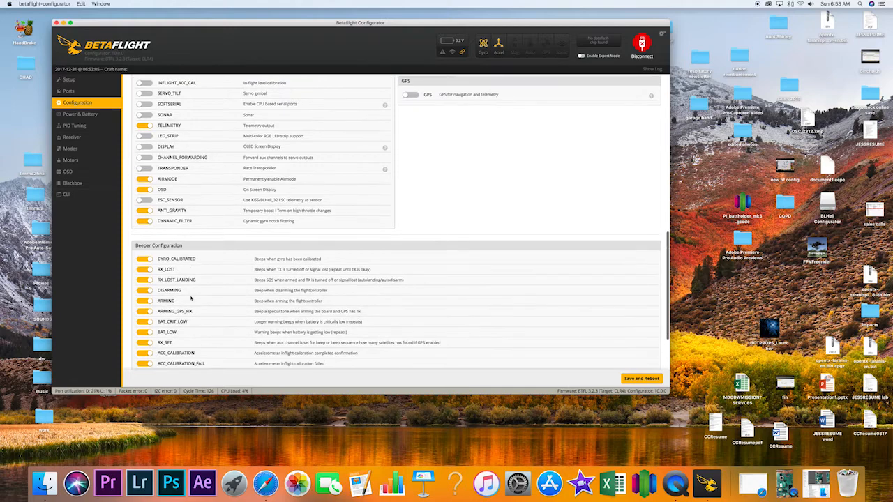
Step: Set the ESC/Motor protocol to DSHOT600 and the motor idle throttle value to 3.50 percent
scroll(190, 297, "up", 4)
scroll(190, 297, "up", 5)
scroll(191, 298, "up", 8)
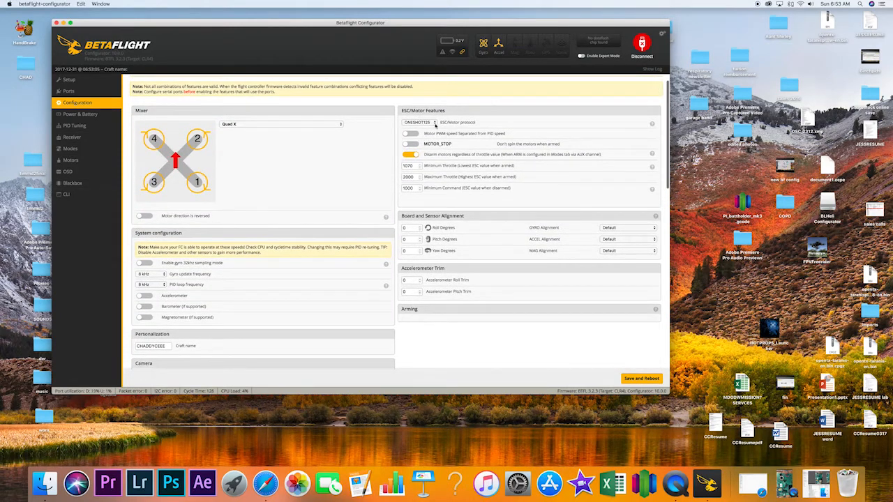
left_click(434, 122)
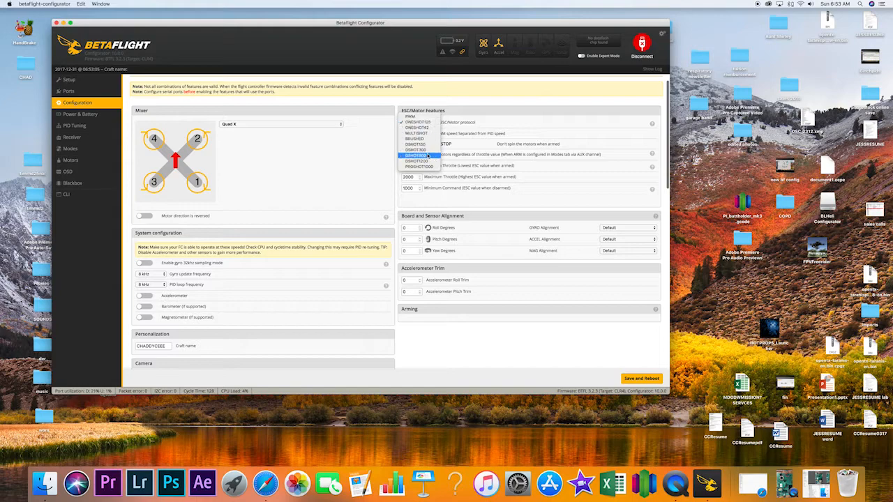
left_click(428, 155)
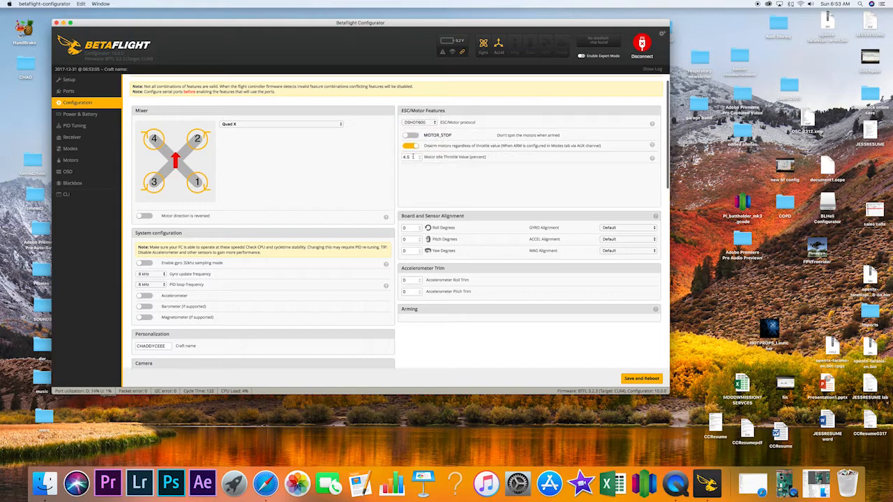
left_click_drag(413, 156, 403, 157)
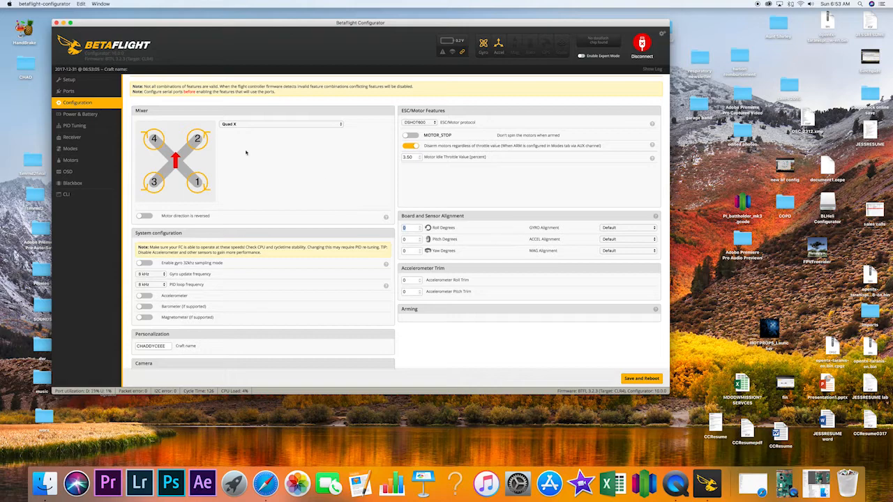
Step: Review the configuration settings, save them and reboot the flight controller
scroll(295, 183, "down", 10)
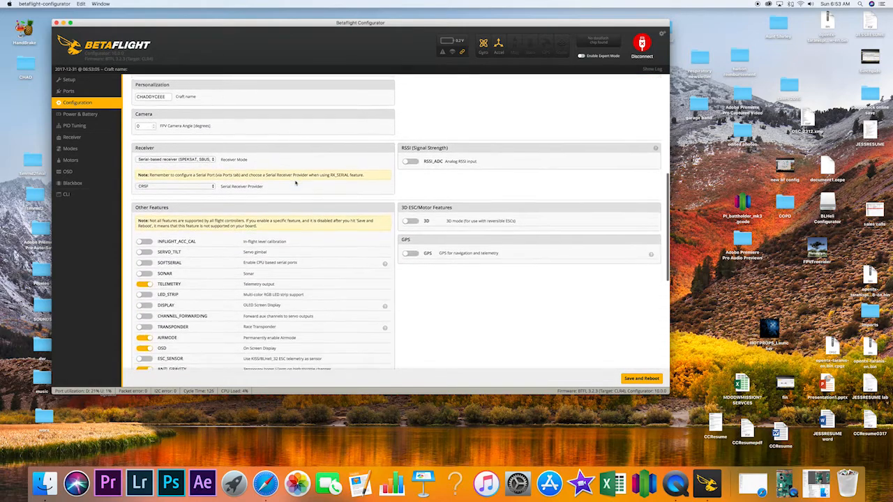
scroll(295, 183, "up", 10)
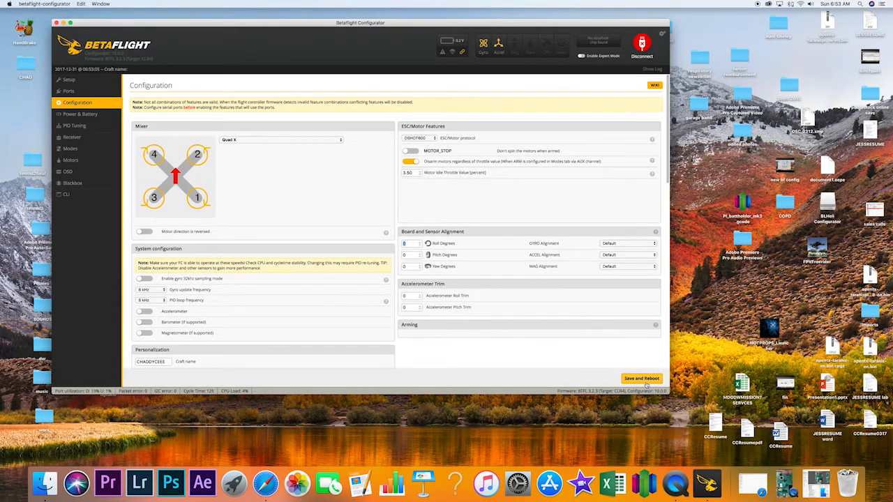
left_click(646, 380)
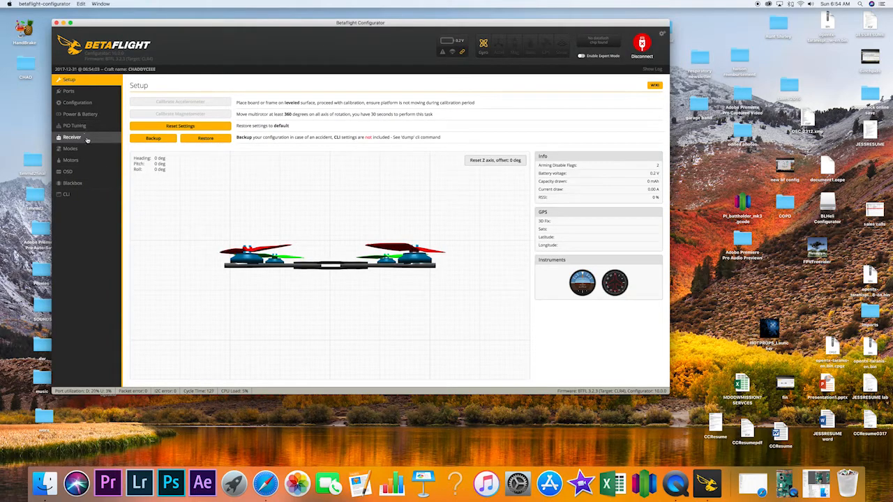
Step: Set the receiver channel map to the Spektrum / Graupner / JR order, TAER1234
left_click(87, 139)
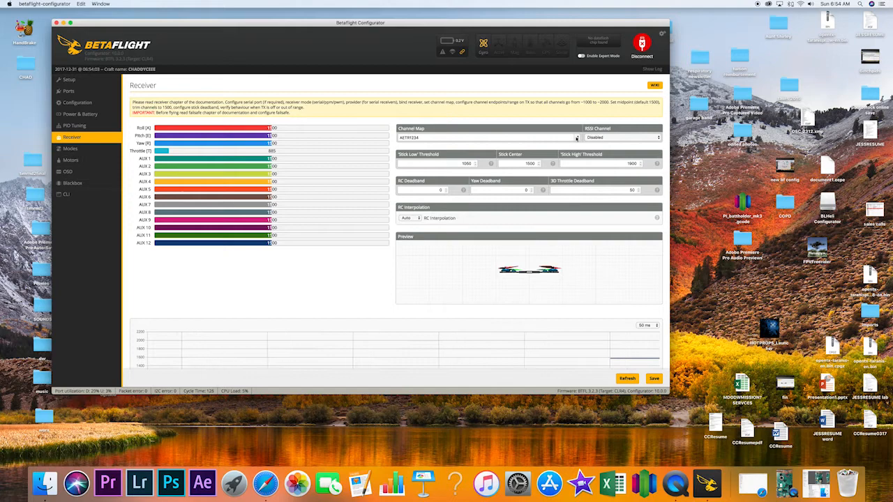
left_click(577, 138)
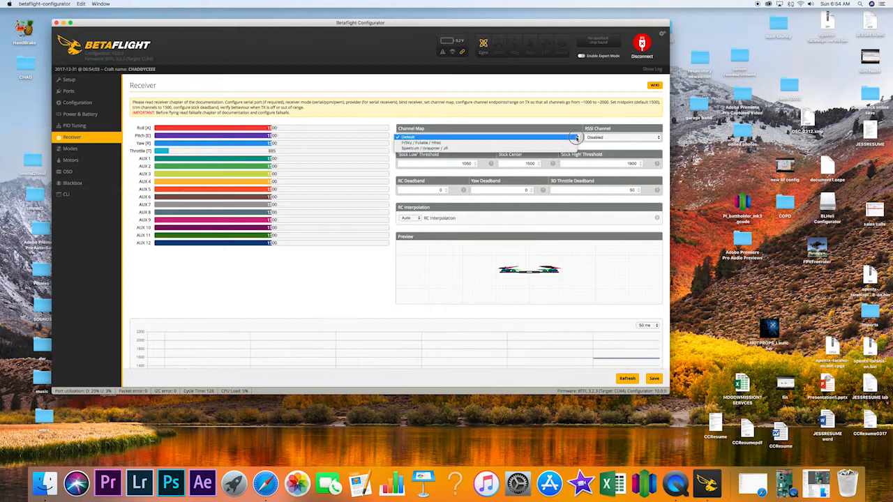
left_click(493, 144)
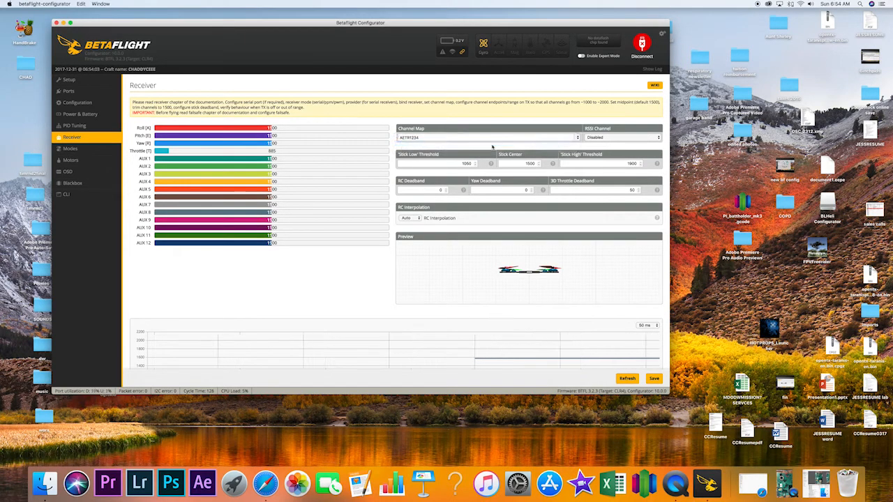
left_click(516, 138)
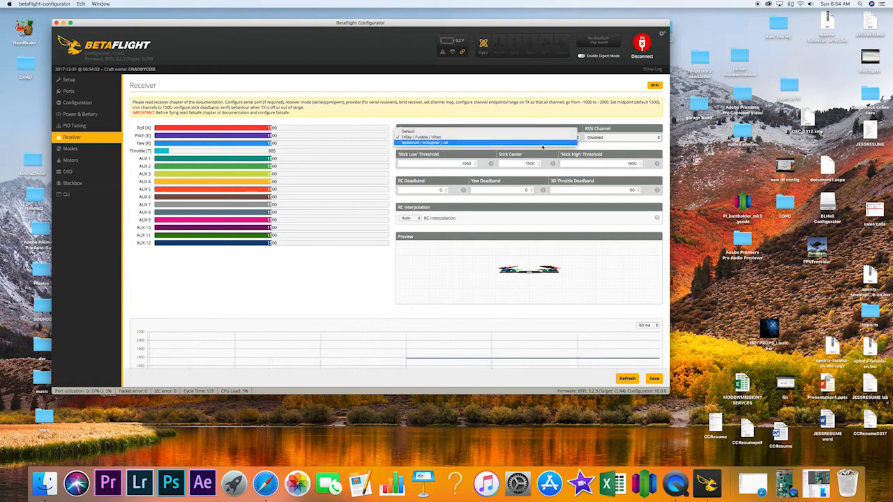
left_click(542, 144)
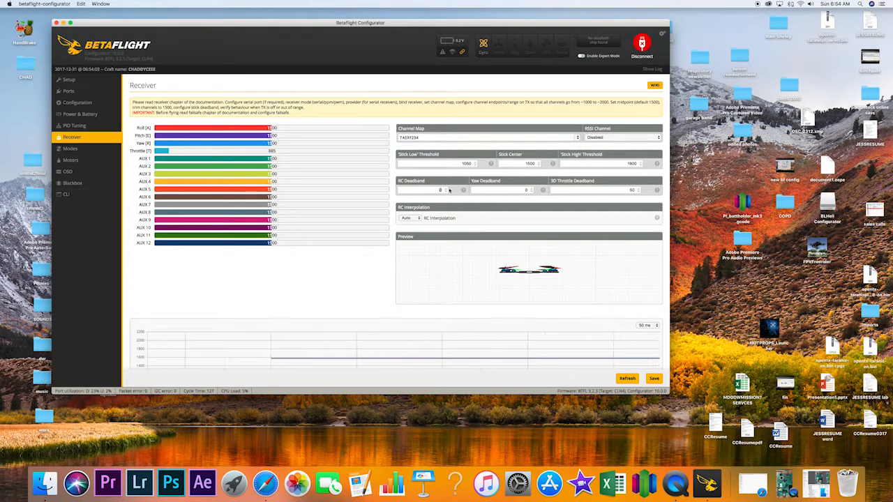
Step: Set both the RC Deadband and the Yaw Deadband of the receiver to 5
type("5")
double_click(513, 190)
type("5")
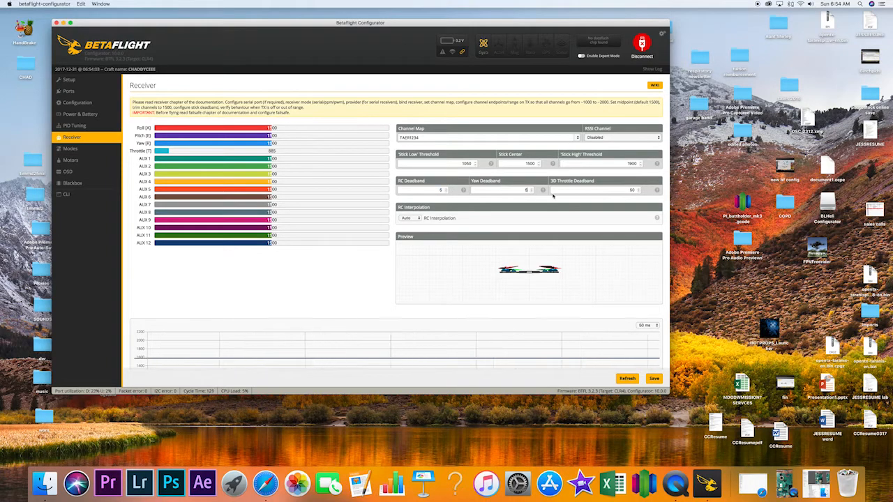
Step: Assign the RSSI channel to AUX 8 and save the receiver settings
left_click(659, 138)
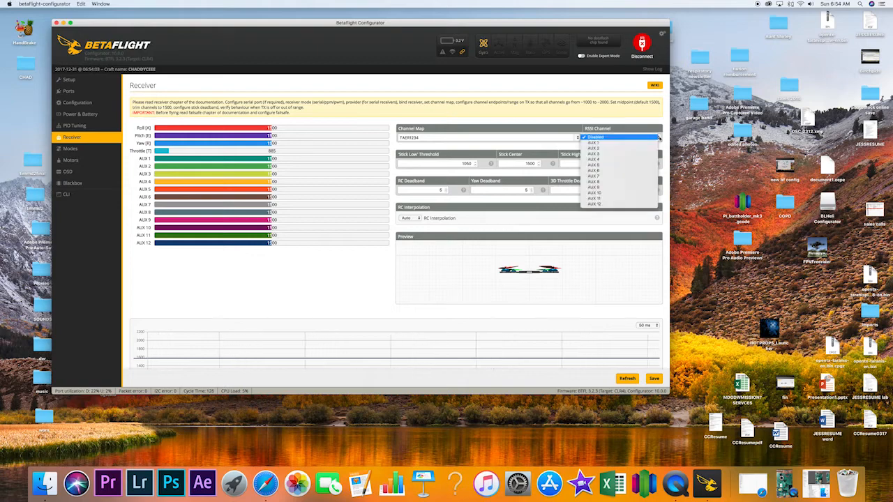
left_click(613, 182)
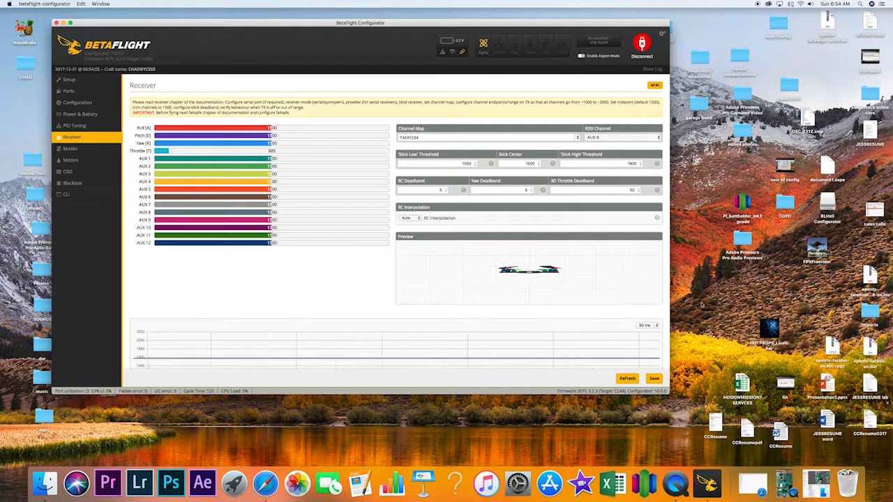
left_click(654, 379)
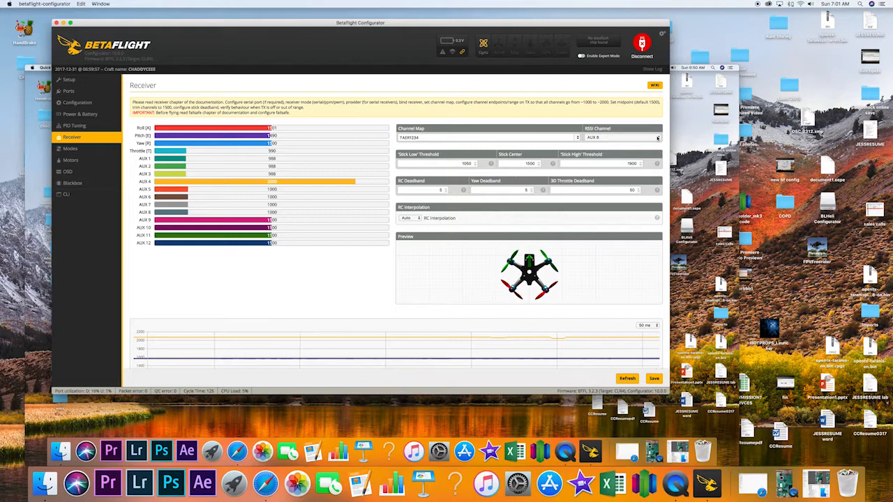
Step: Check the RSSI reading in the setup information, change the receiver's RSSI channel to AUX 4 and save
left_click(88, 80)
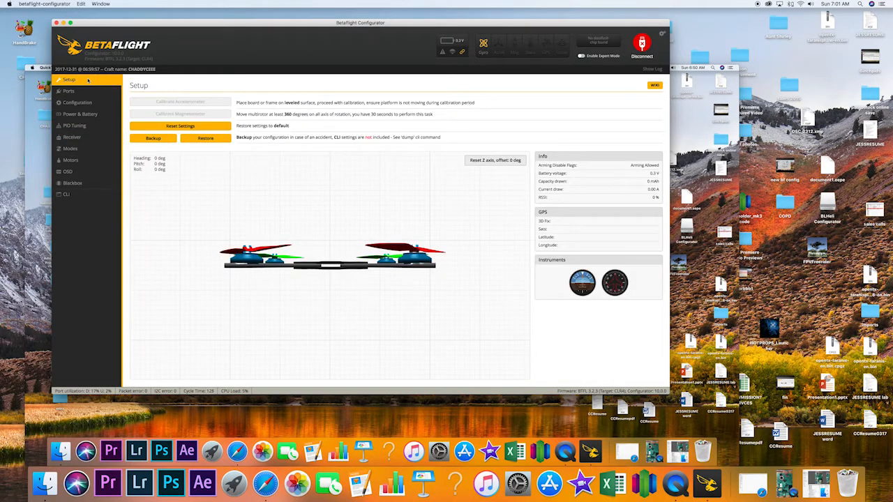
left_click(99, 139)
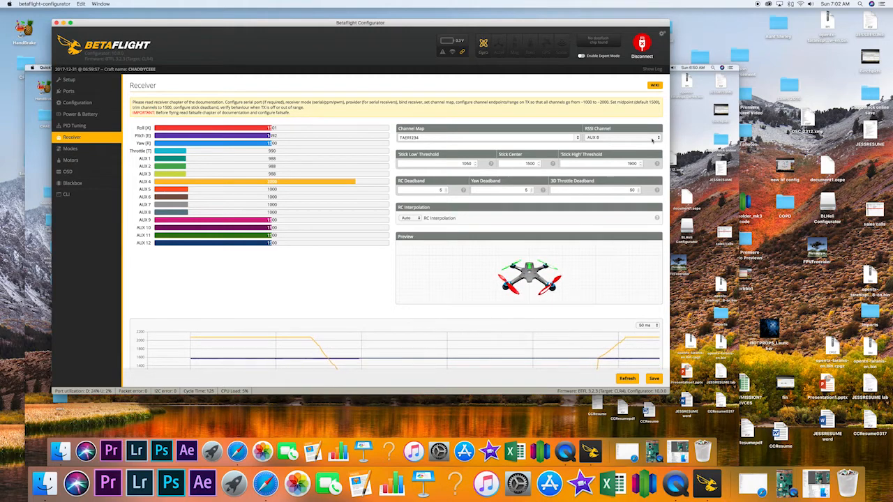
left_click(640, 137)
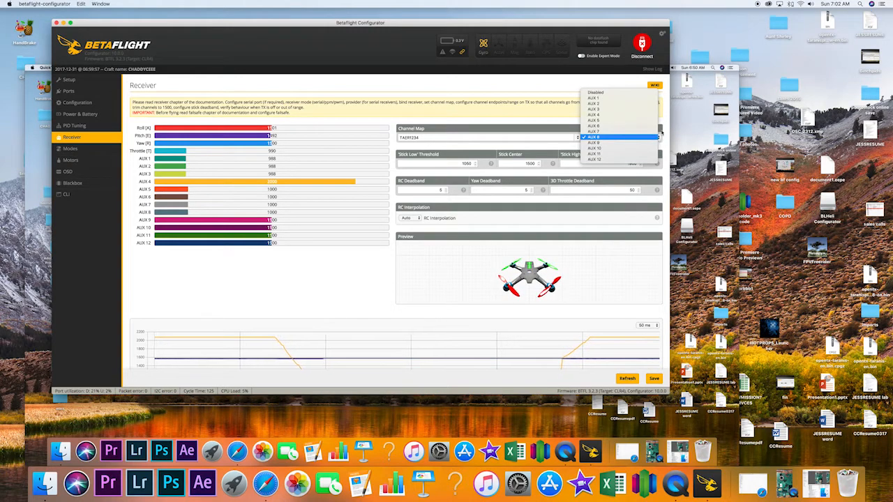
left_click(628, 115)
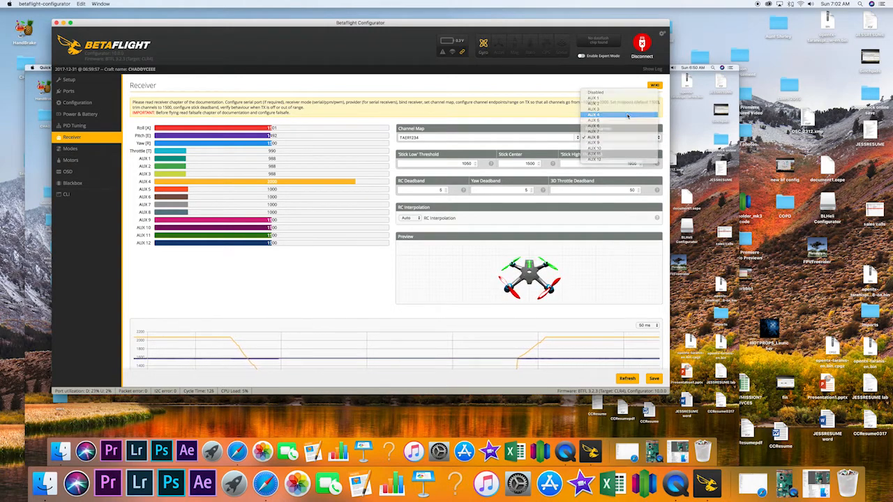
left_click(654, 379)
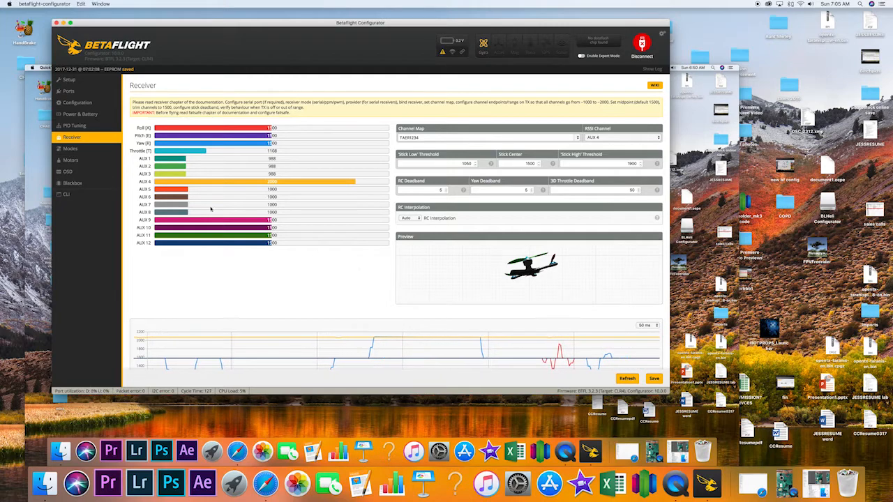
Step: Add an ARM mode range on AUX 1 spanning 1775 to 2100
left_click(69, 149)
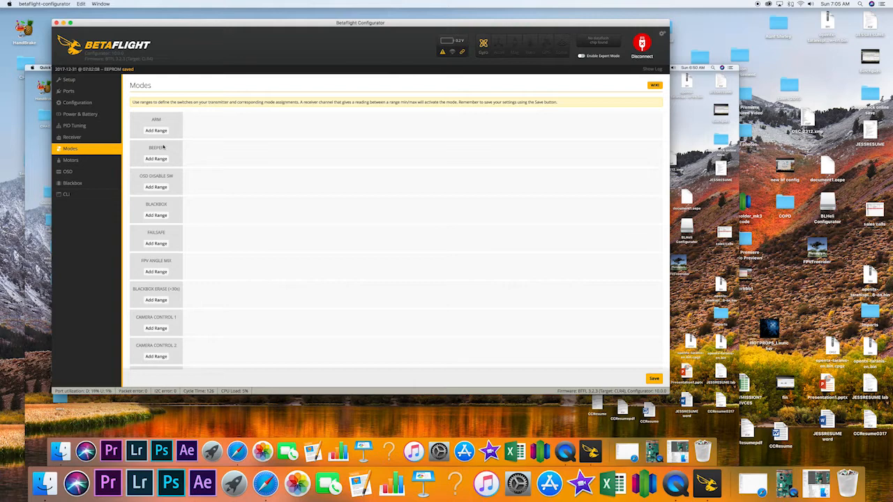
left_click(156, 131)
left_click(205, 121)
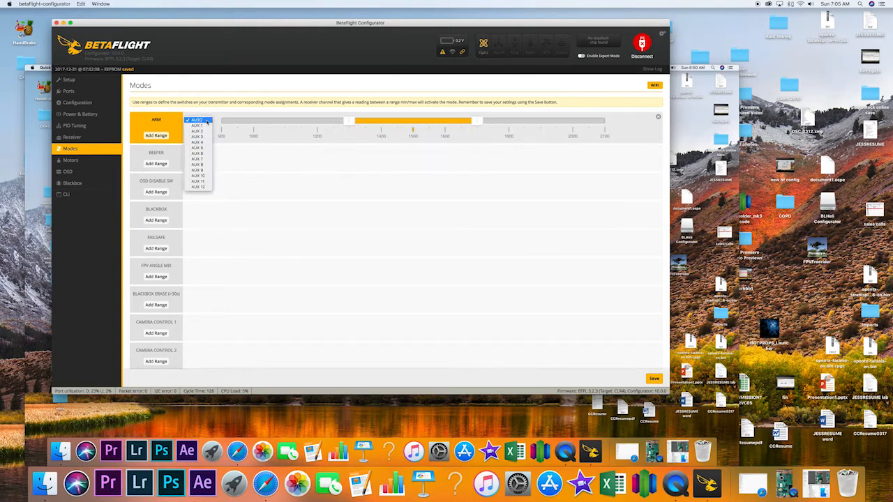
left_click(225, 128)
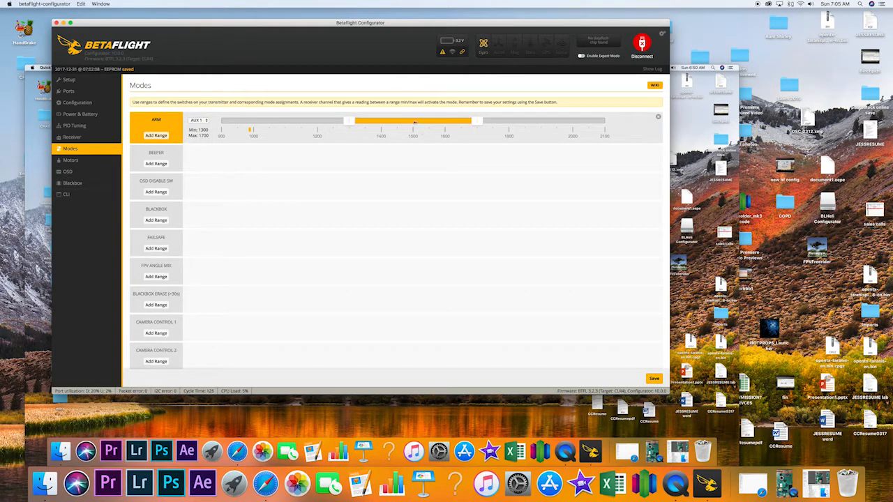
left_click_drag(414, 122, 588, 125)
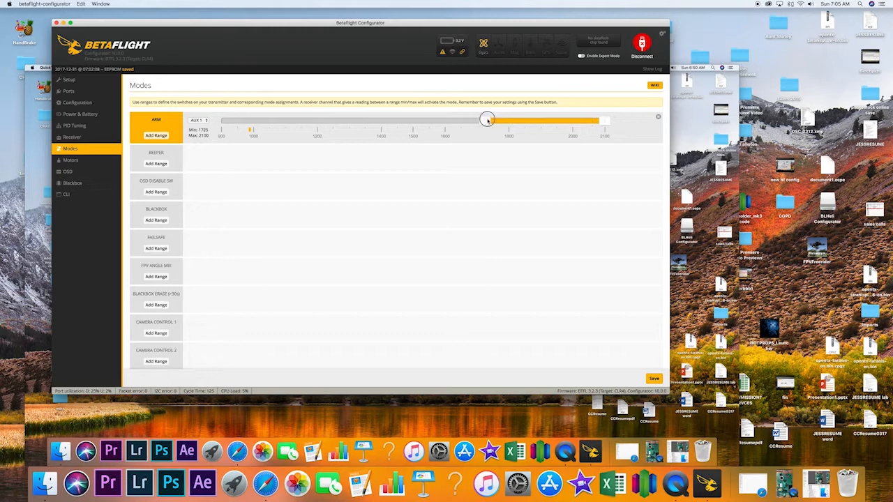
left_click_drag(487, 120, 501, 121)
Step: Add a BEEPER mode range on AUX 3 spanning 1775 to 2100
left_click(157, 163)
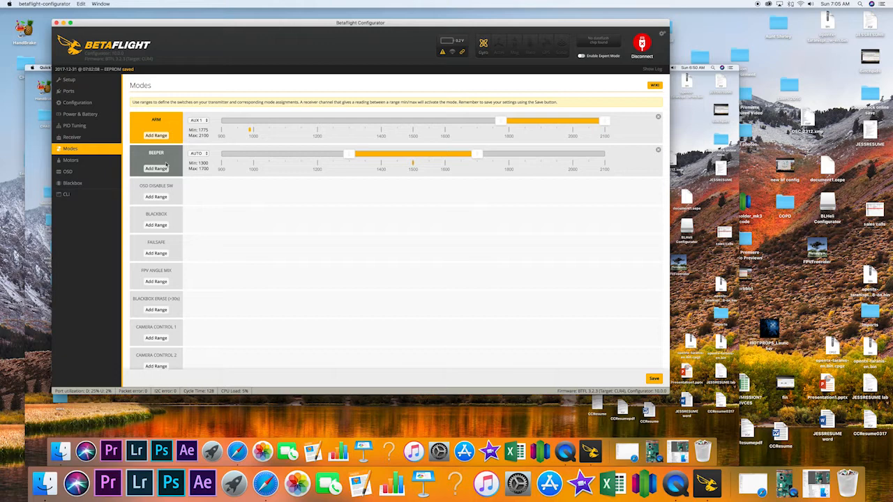
left_click(209, 155)
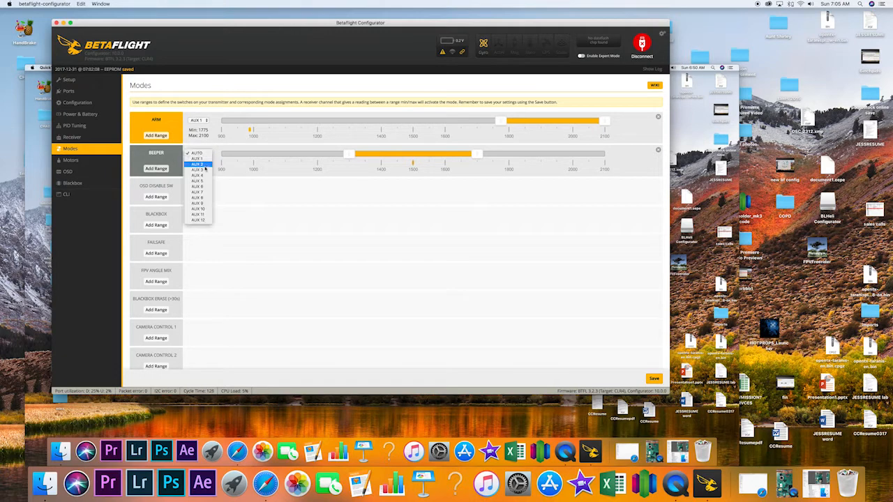
left_click(207, 169)
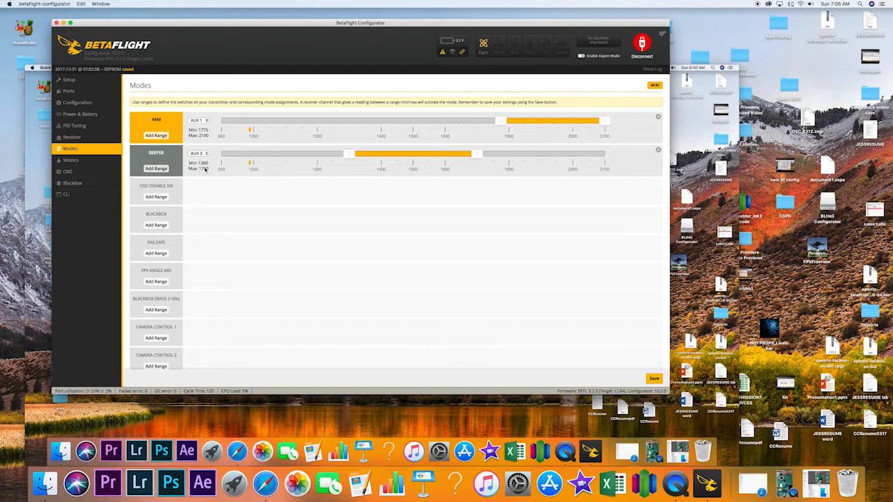
left_click_drag(396, 154, 549, 156)
left_click_drag(478, 155, 499, 155)
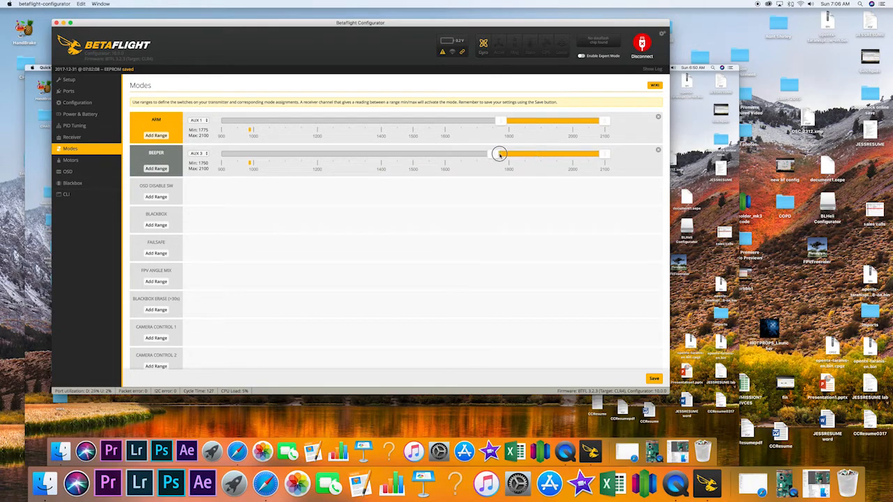
Step: Add a BLACKBOX mode range on AUX 2 spanning 1750 to 2100 and save the mode assignments
left_click(156, 225)
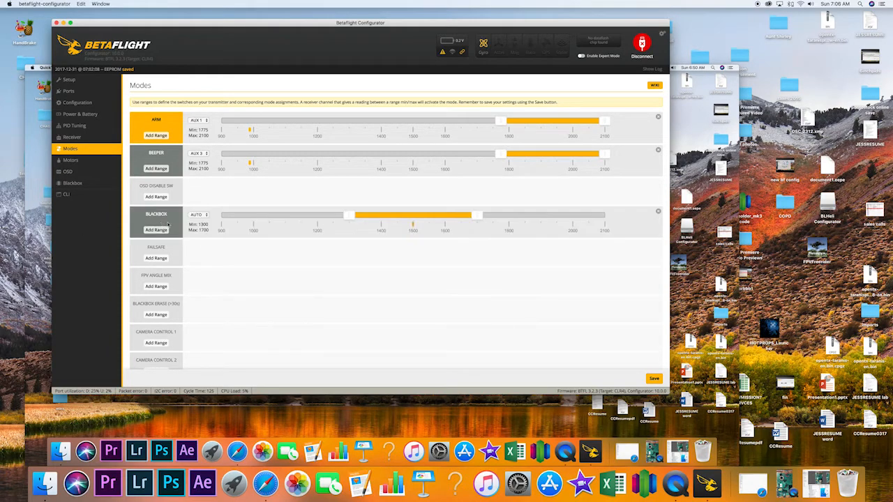
left_click(208, 217)
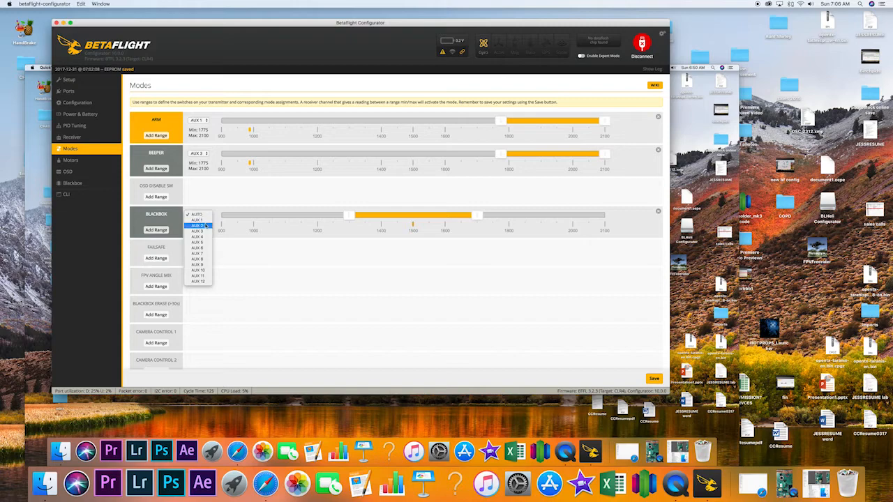
left_click(206, 226)
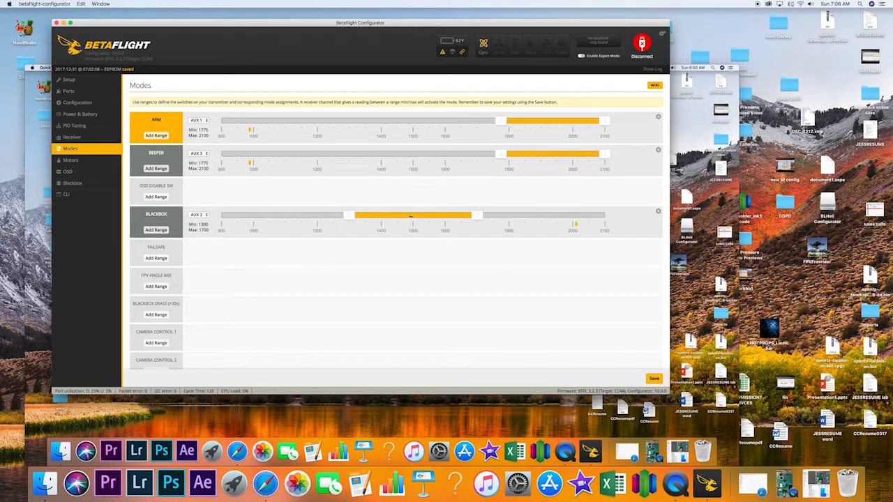
left_click_drag(410, 217, 497, 215)
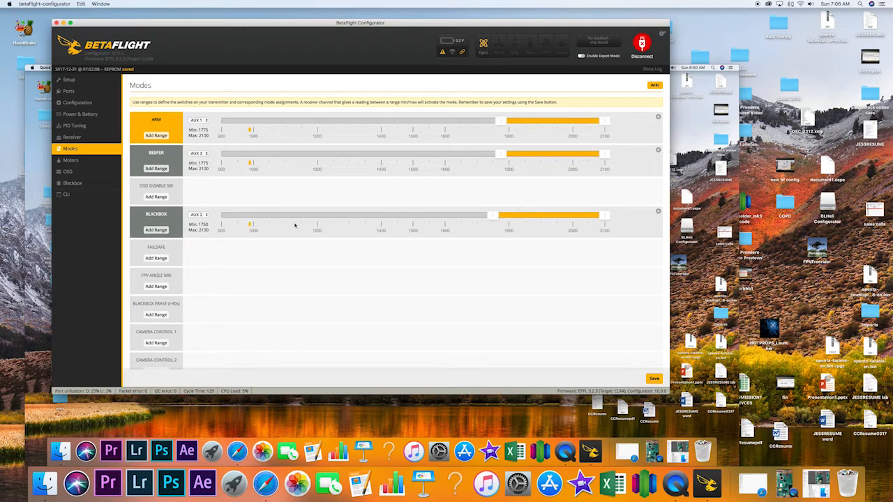
scroll(203, 270, "down", 5)
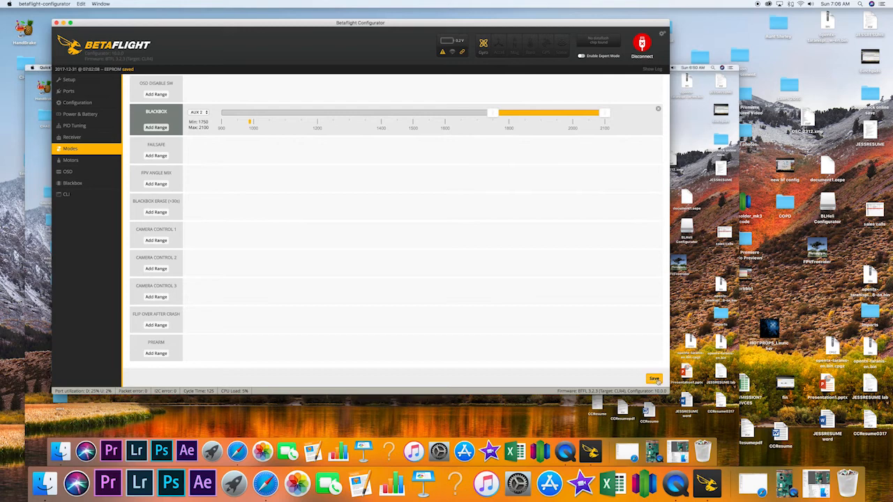
left_click(654, 379)
Step: In the OSD settings, switch off all elements, set the video format to NTSC and hide the preview logo
left_click(93, 162)
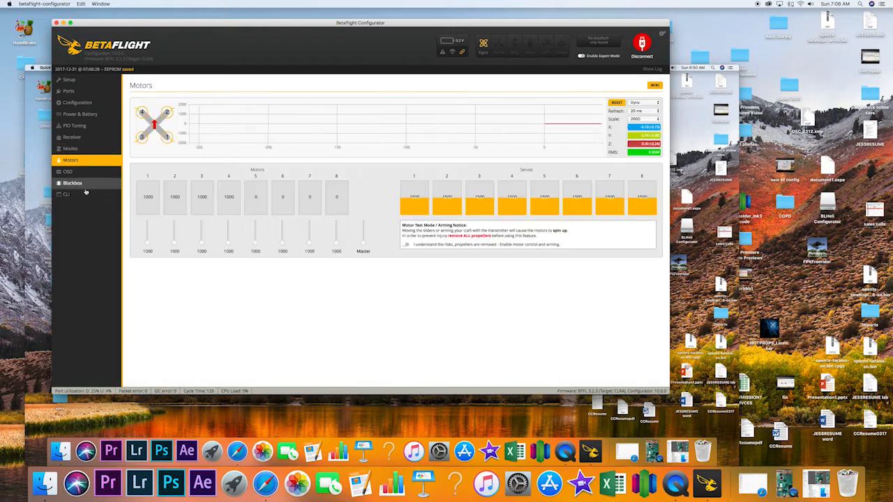
left_click(87, 172)
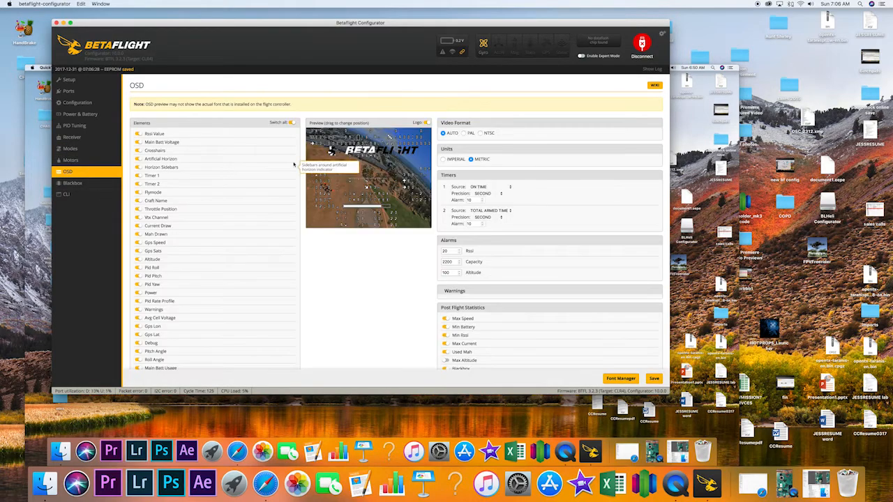
left_click(293, 123)
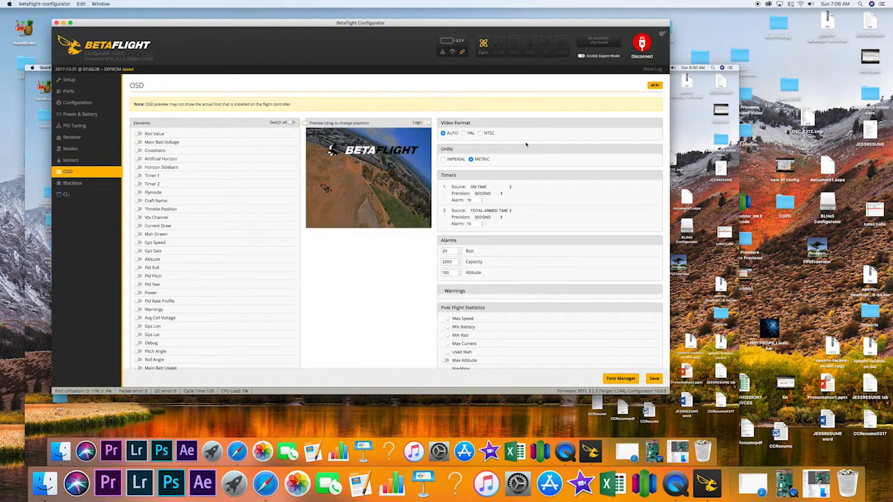
left_click(482, 133)
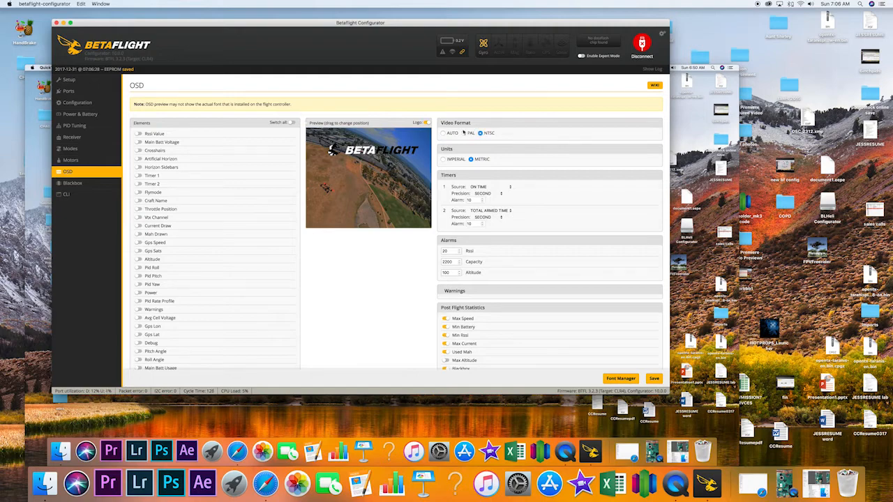
left_click(429, 123)
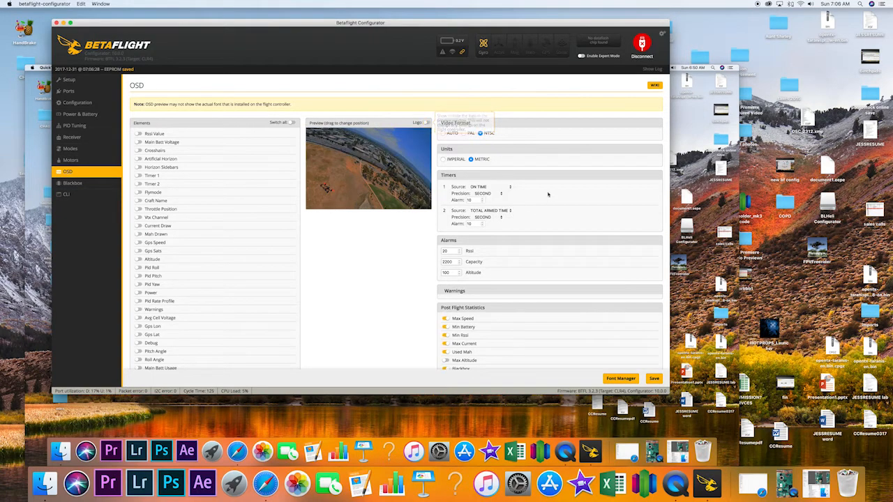
Step: Set the Timer 1 source to TOTAL ARMED TIME and the OSD capacity alarm to 1300
left_click(510, 189)
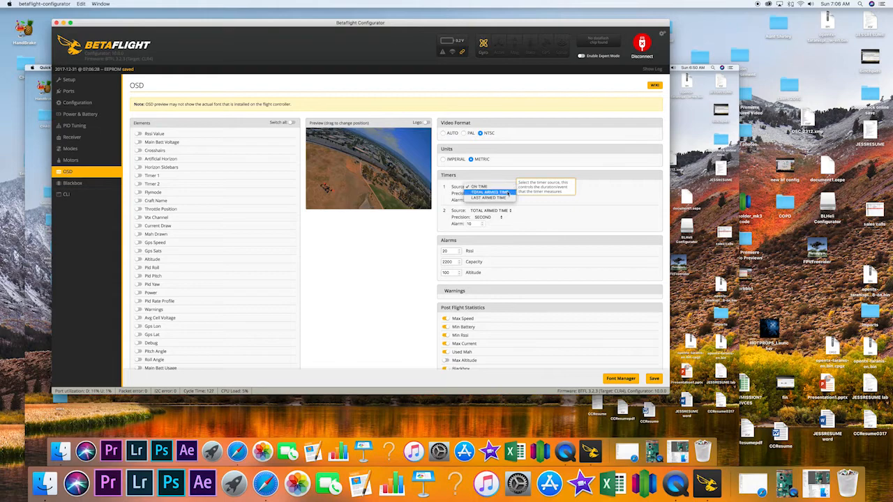
left_click(500, 199)
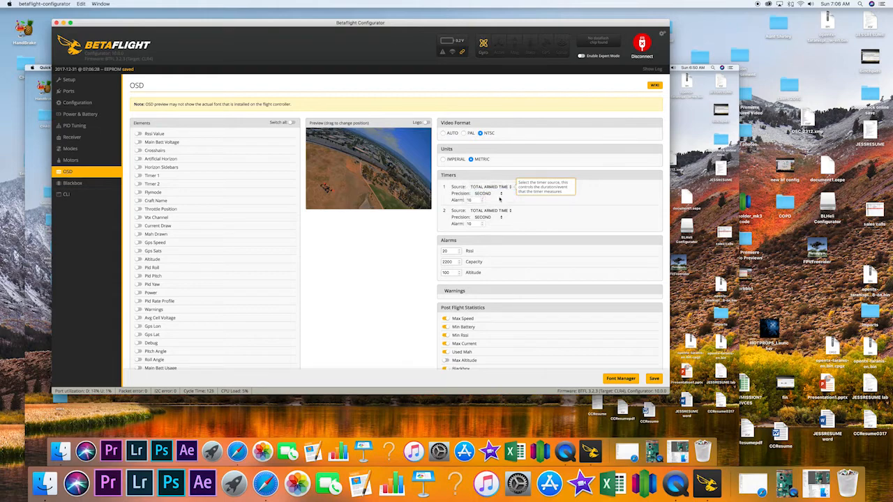
left_click(443, 262)
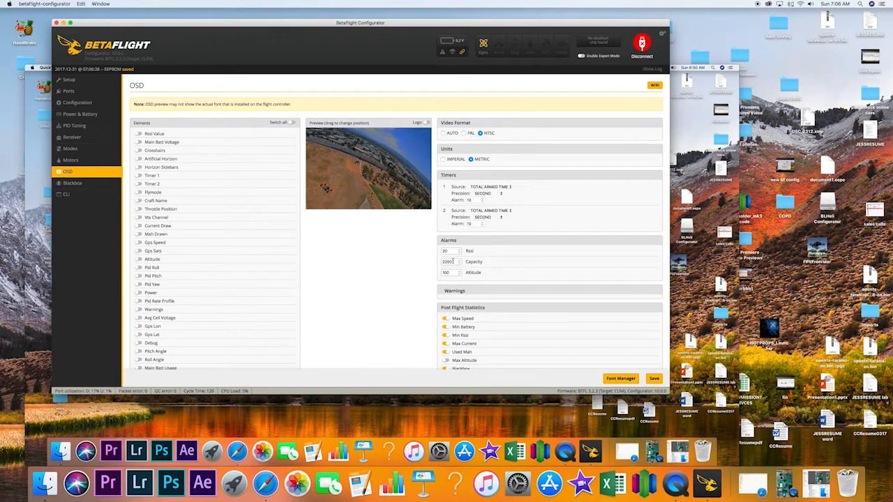
left_click_drag(454, 260, 440, 263)
type("13")
Step: Enable the Rssi Value, Main Batt Voltage, Timer 1, Craft Name, Current Draw and Avg Cell Voltage OSD elements
left_click(138, 133)
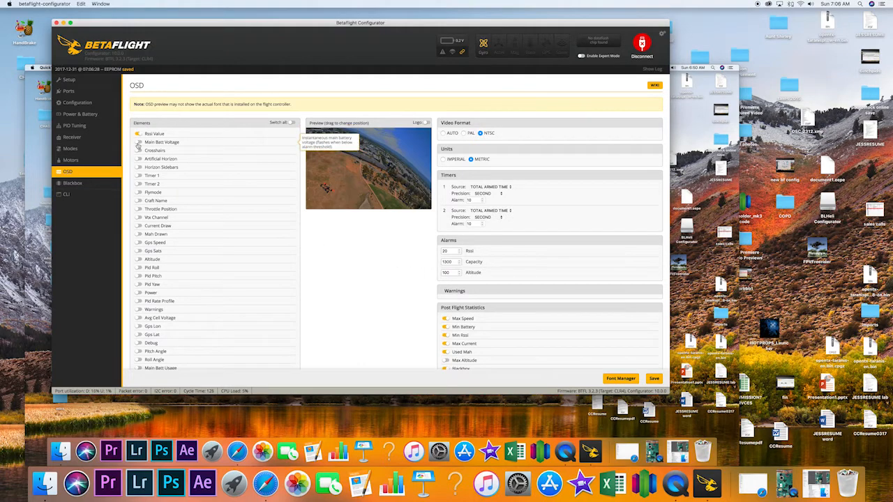
left_click(138, 142)
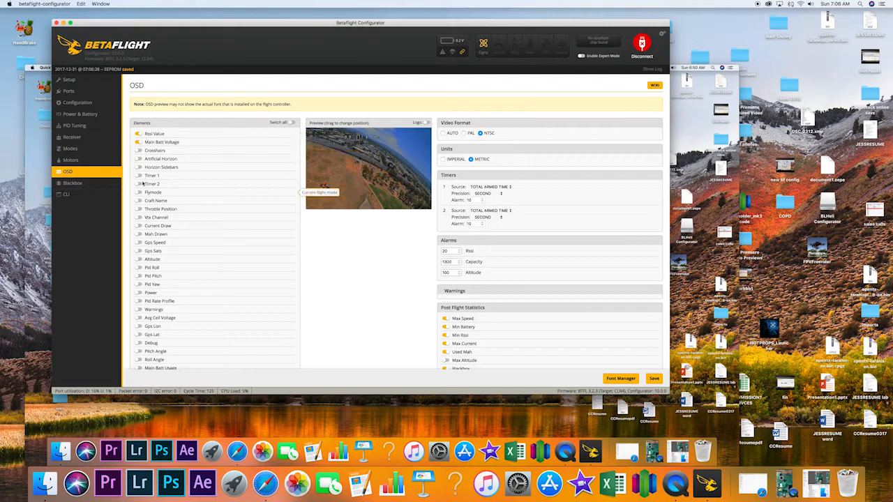
left_click(139, 176)
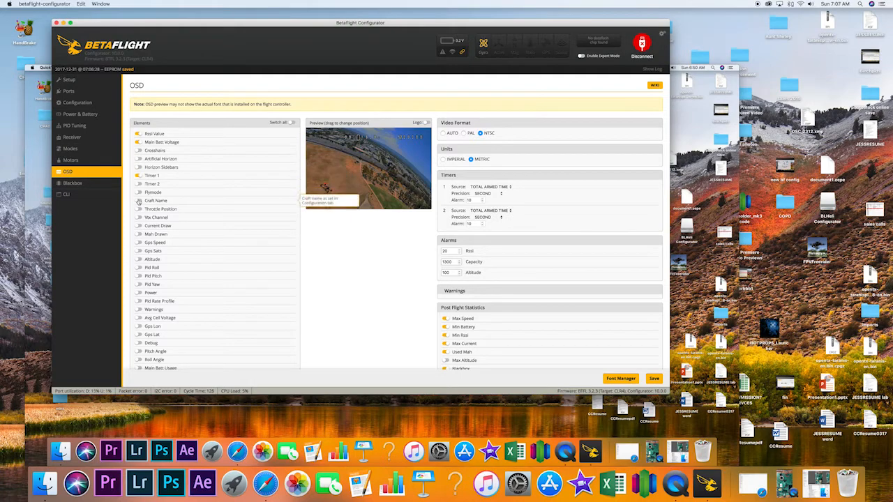
left_click(139, 201)
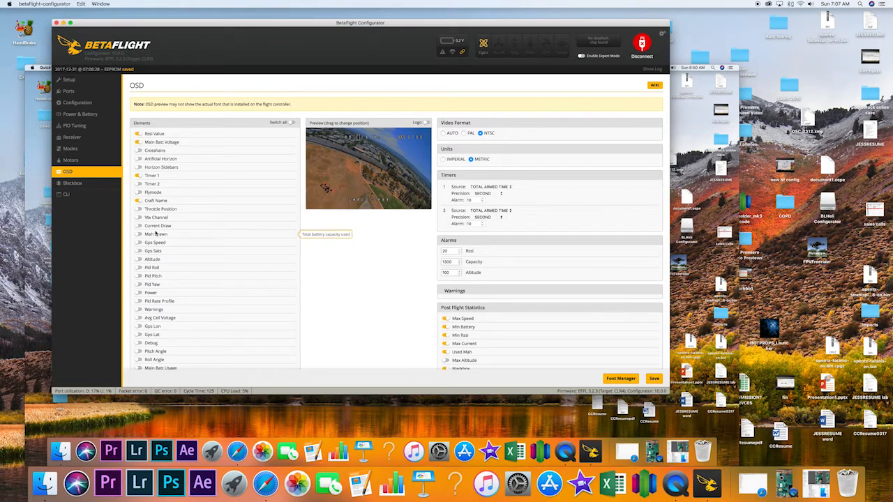
left_click(138, 226)
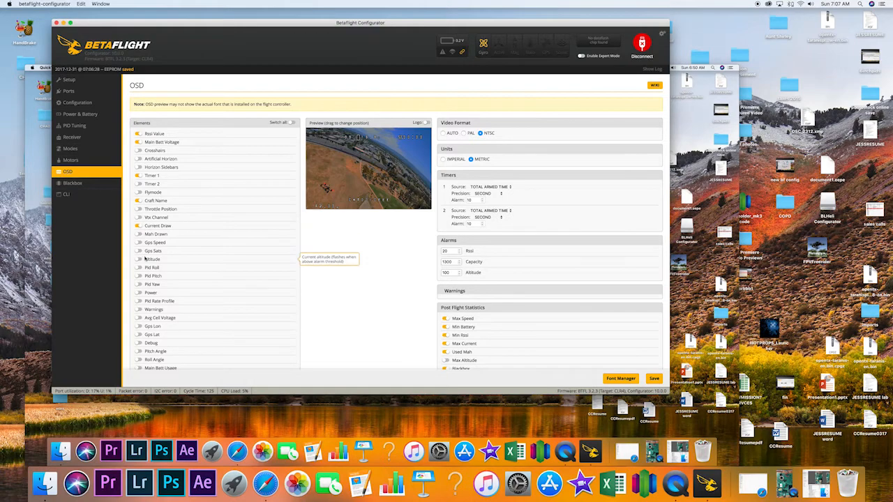
scroll(144, 258, "down", 2)
scroll(143, 257, "down", 2)
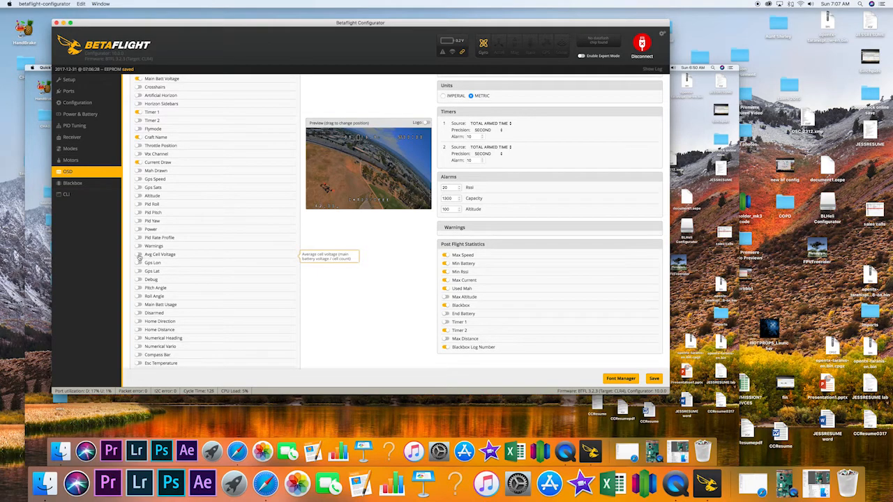
scroll(148, 256, "up", 4)
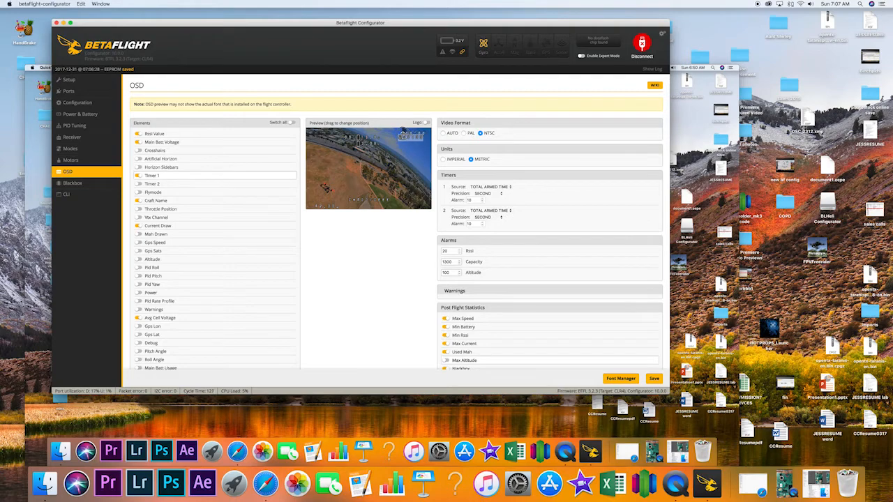
Step: Rearrange the enabled elements around the edges of the OSD preview, with both voltages at lower left and current draw at lower right, and save
left_click_drag(402, 135, 361, 138)
mouse_move(406, 131)
left_mouse_down()
mouse_move(415, 132)
mouse_move(403, 131)
left_mouse_up()
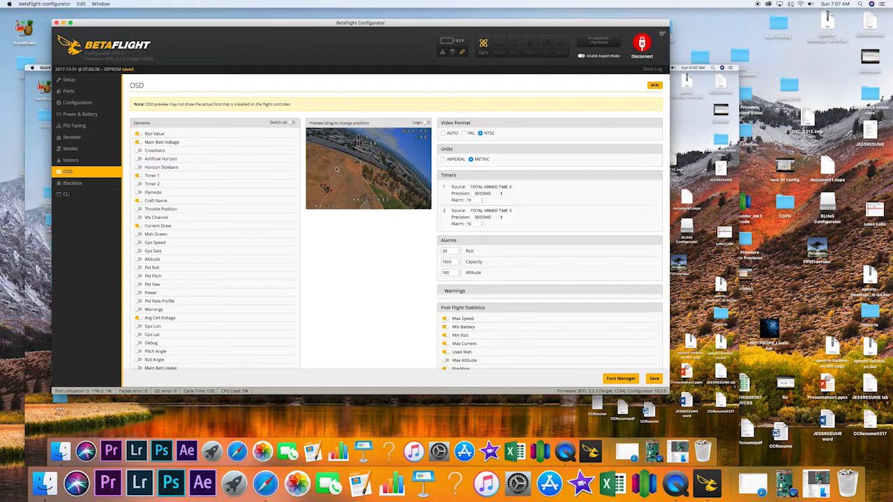
left_click_drag(353, 177, 355, 131)
left_click_drag(326, 208, 408, 202)
left_click_drag(337, 168, 314, 200)
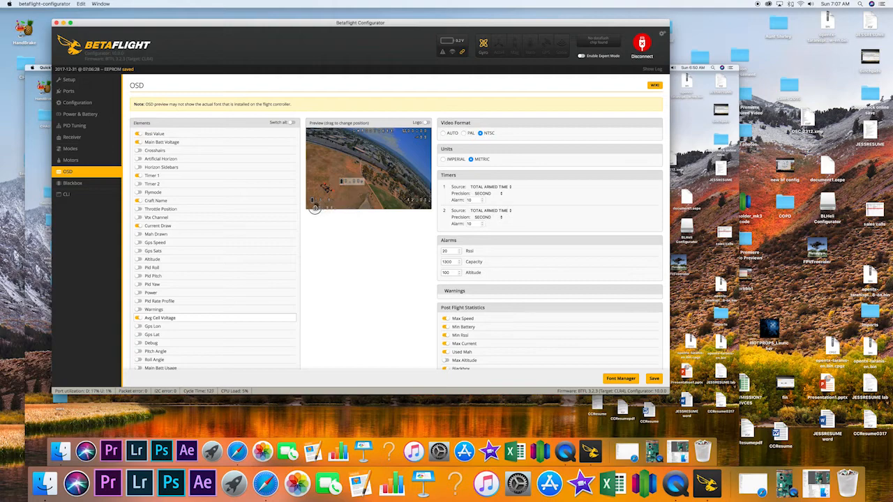
left_click_drag(316, 200, 313, 200)
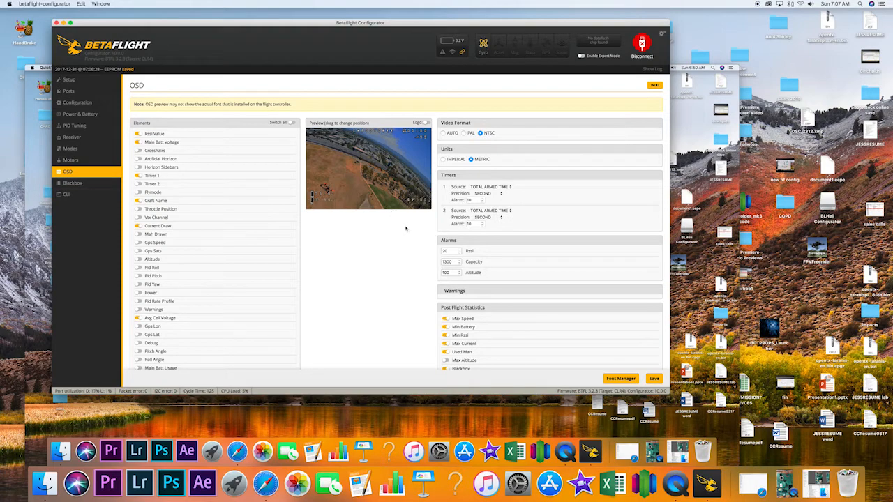
scroll(481, 314, "down", 3)
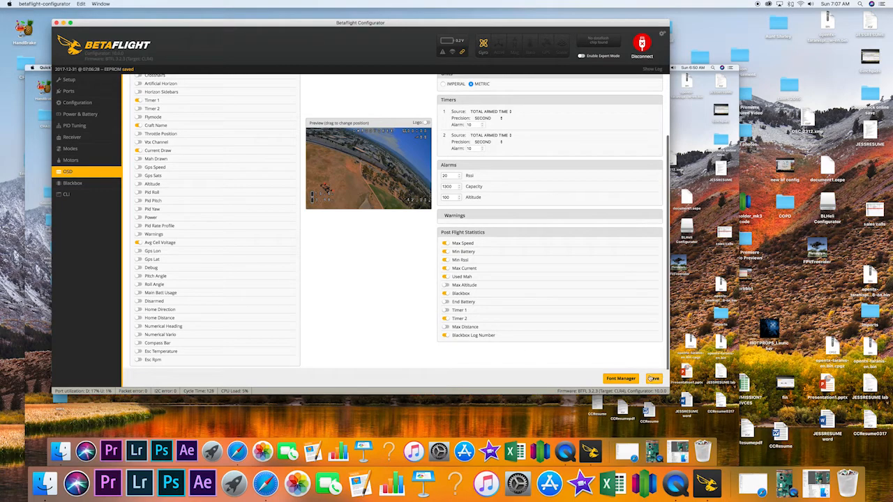
left_click(653, 379)
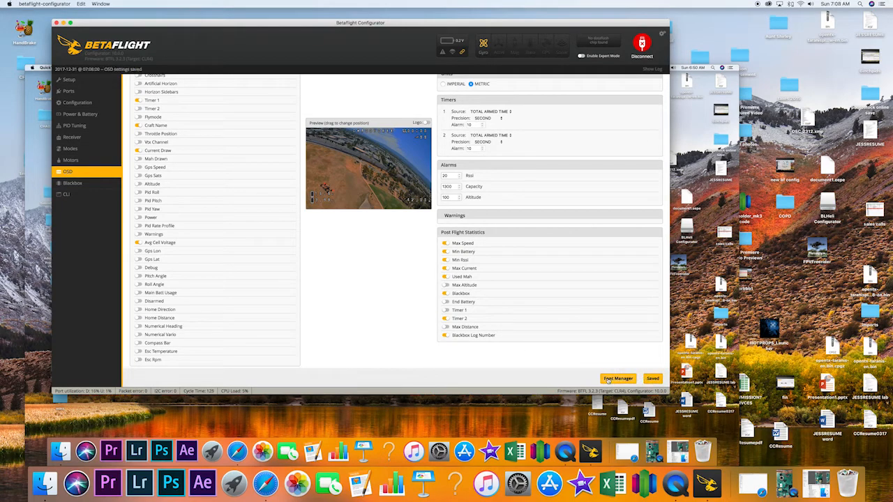
Step: Upload the Bold font preset to the flight controller's OSD with the Font Manager
left_click(616, 378)
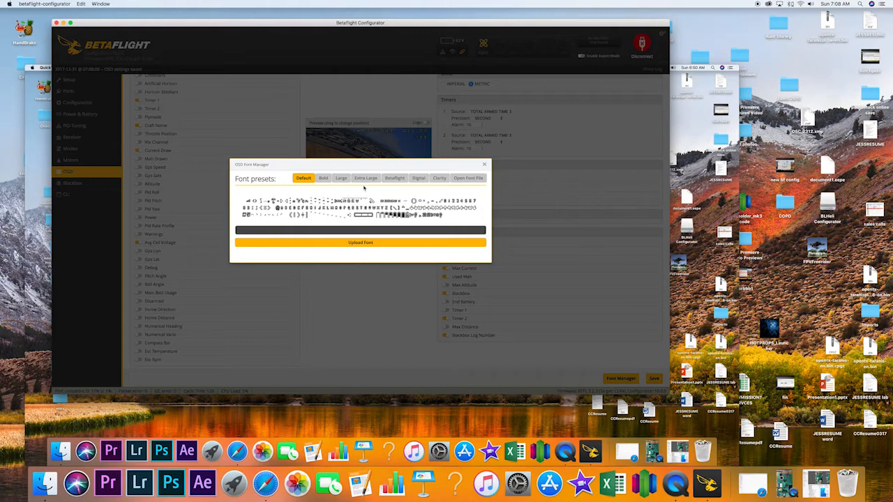
left_click(323, 179)
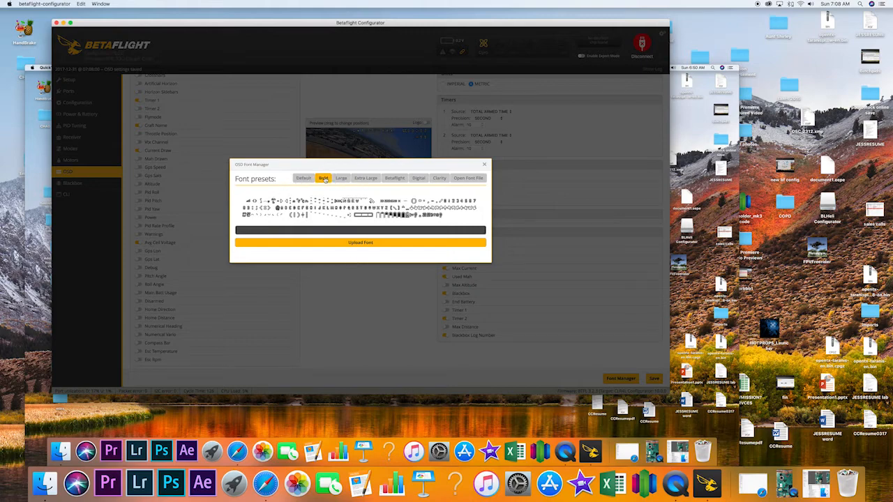
left_click(385, 243)
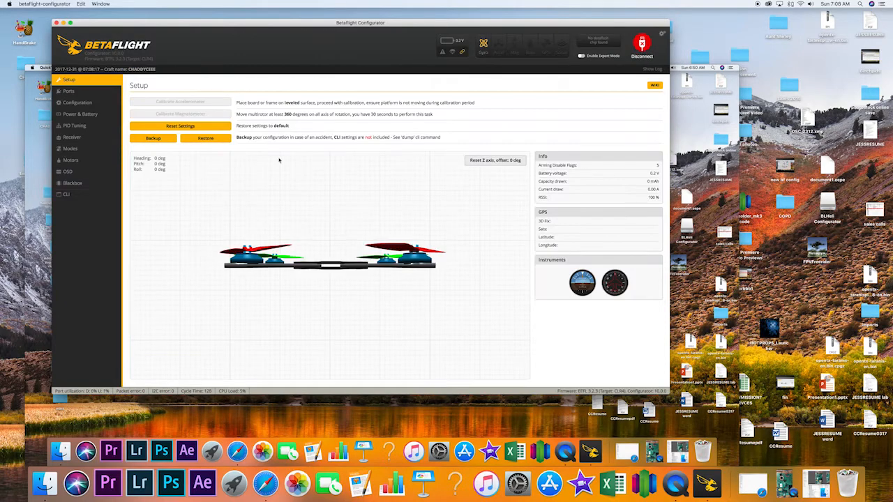
Step: Enable motor test mode, spin all four motors together at about 1043 and return them to 1000
left_click(84, 160)
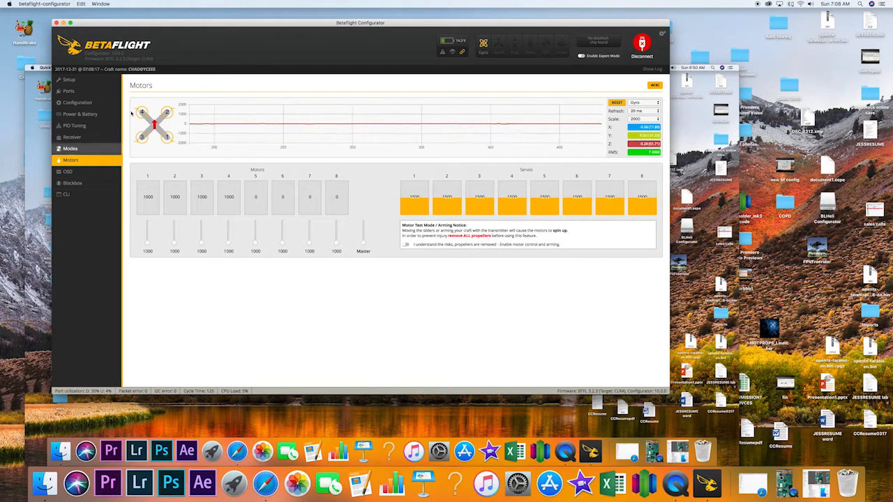
left_click(405, 246)
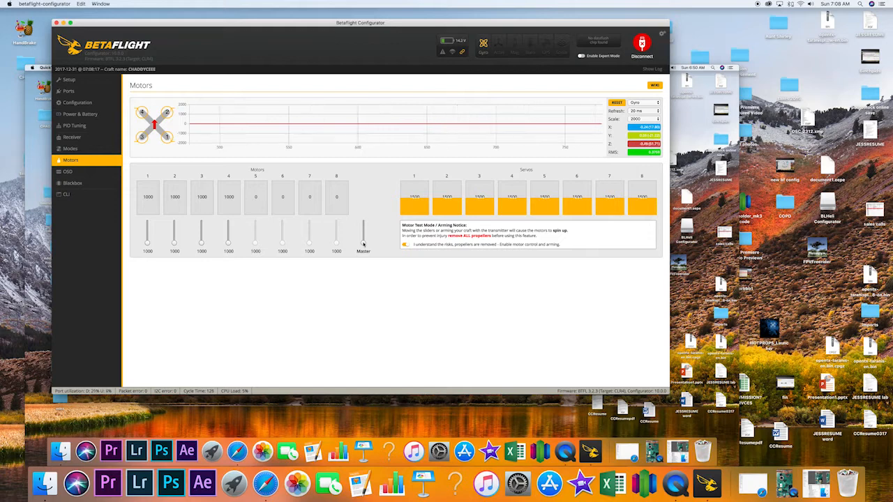
left_click(363, 243)
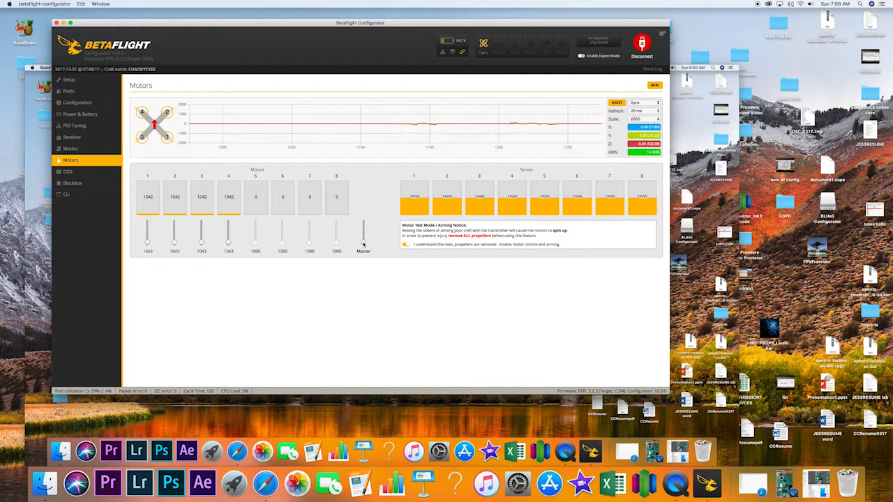
left_click(363, 243)
left_click_drag(363, 242, 363, 248)
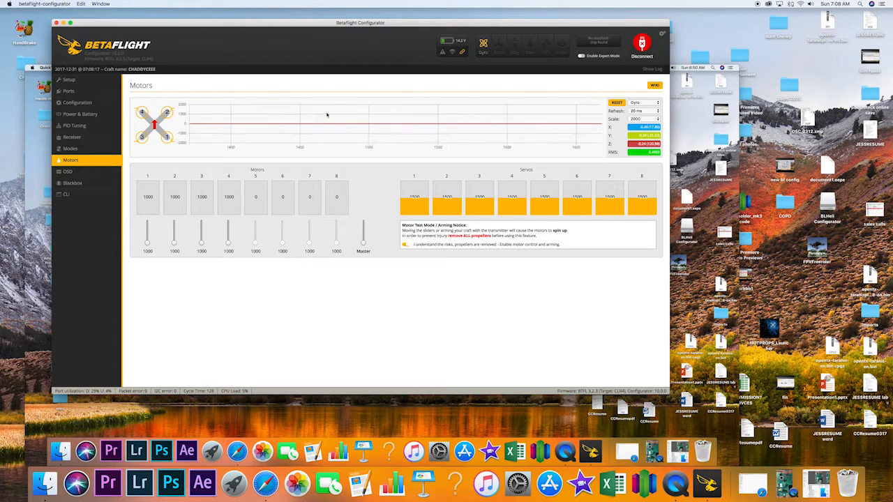
Step: Check the Power & Battery readings, disconnect the flight controller and close Betaflight Configurator
left_click(81, 114)
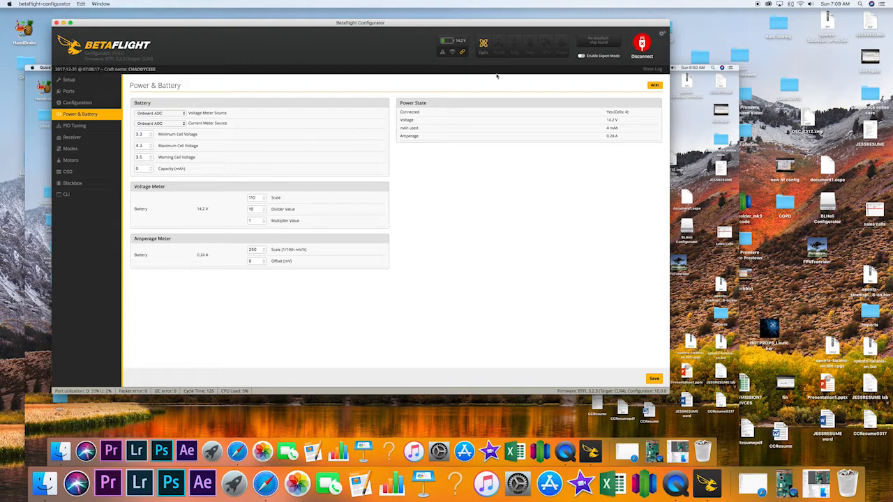
left_click(642, 44)
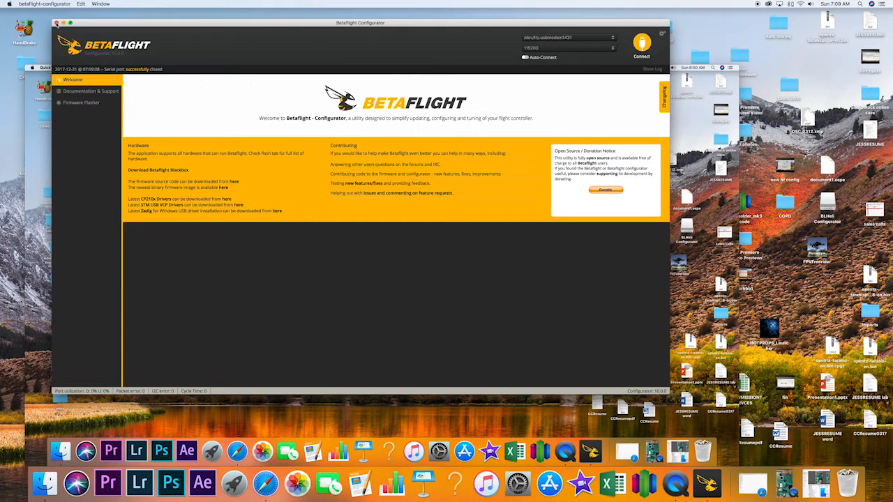
left_click(56, 23)
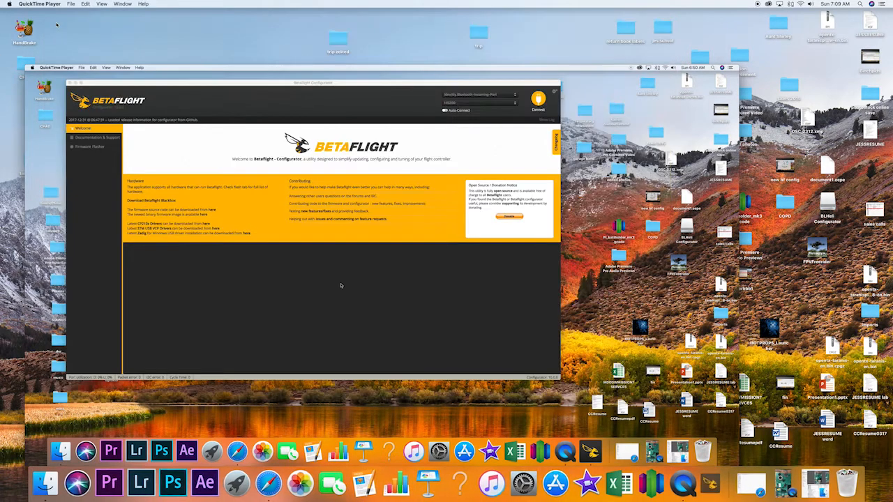
Step: Switch to BLHeli Configurator, connect to the flight controller and read the ESC setup
left_click(46, 481)
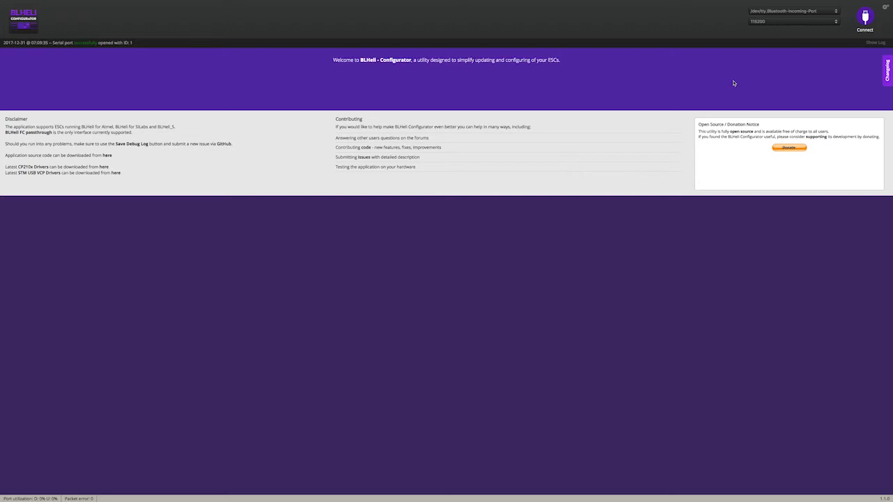
left_click(864, 16)
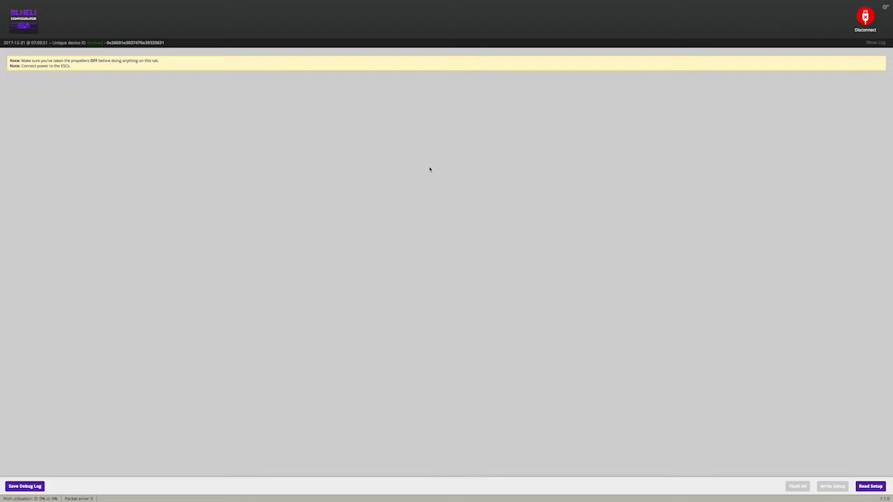
left_click(868, 488)
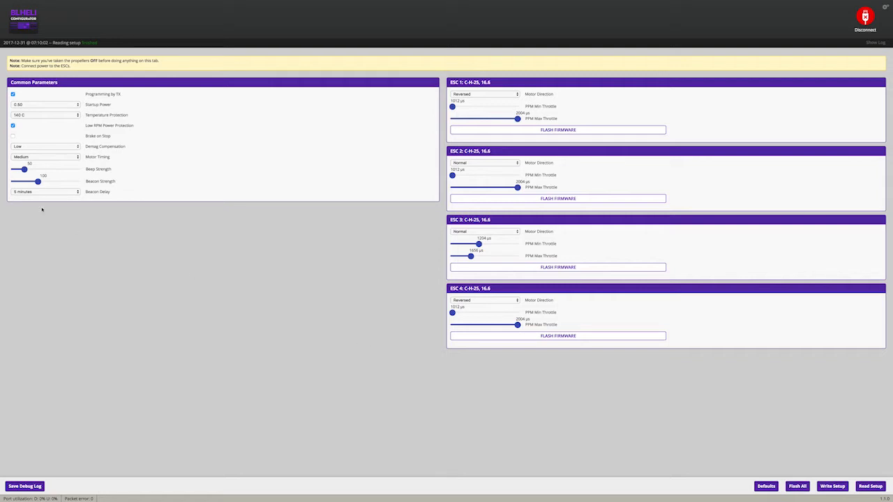
Step: Enable Brake on Stop in the common ESC parameters and review the motor timing and ESC 1 motor direction options
left_click(13, 136)
left_click(78, 158)
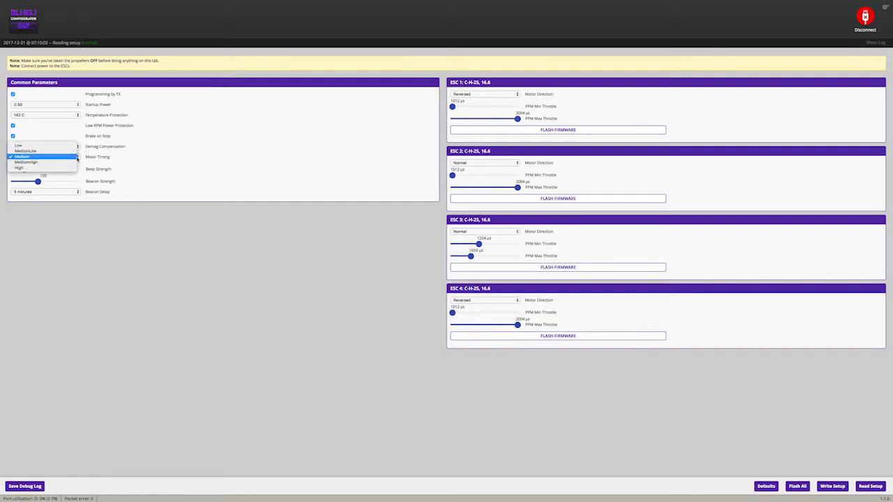
left_click(144, 226)
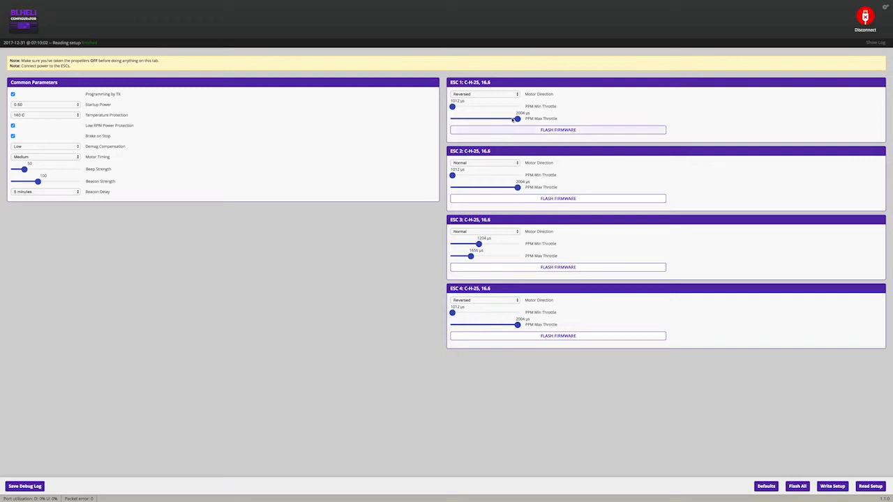
left_click(517, 94)
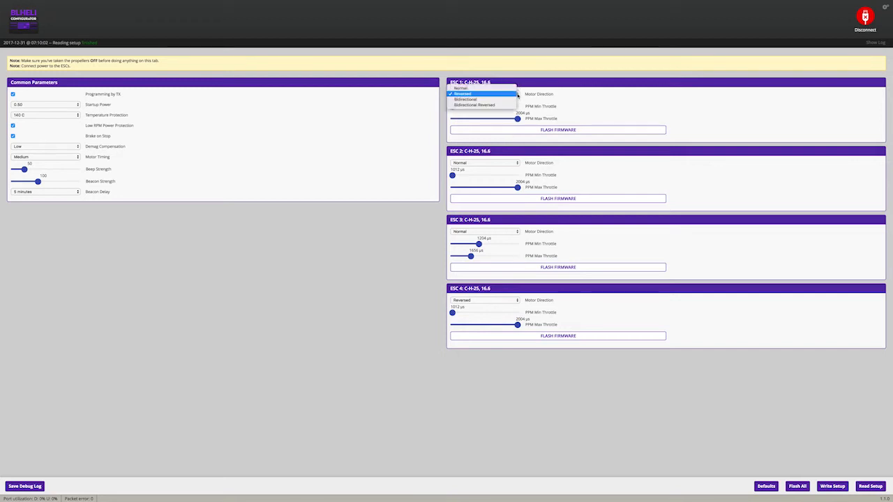
left_click(578, 99)
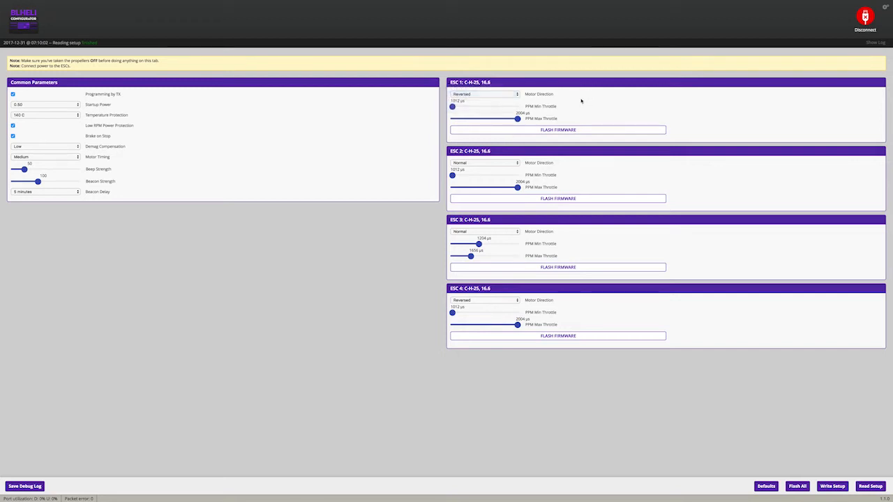
Step: Flash the ESCs with firmware version 16.7 [Official] for the C-H-25 target
left_click(530, 131)
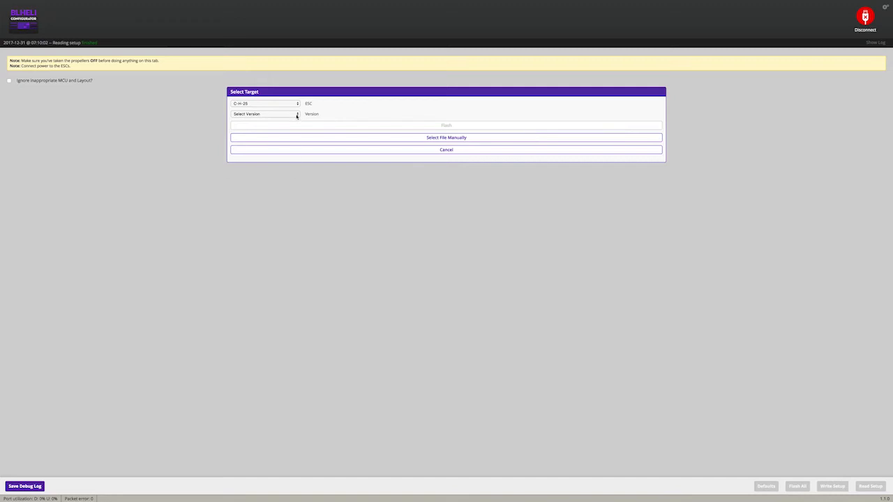
left_click(296, 114)
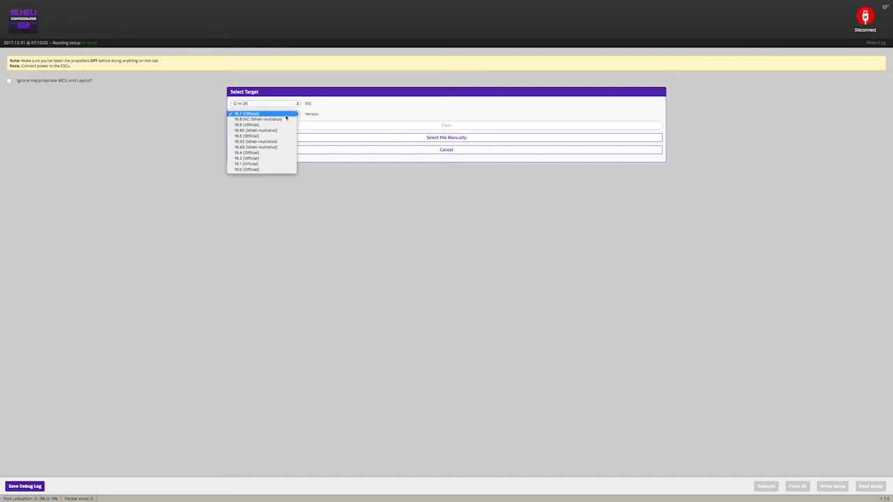
left_click(283, 113)
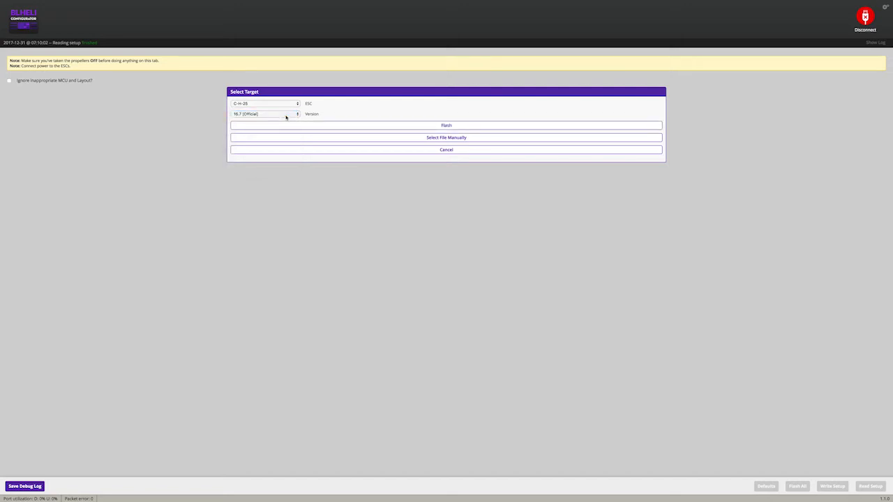
left_click(447, 126)
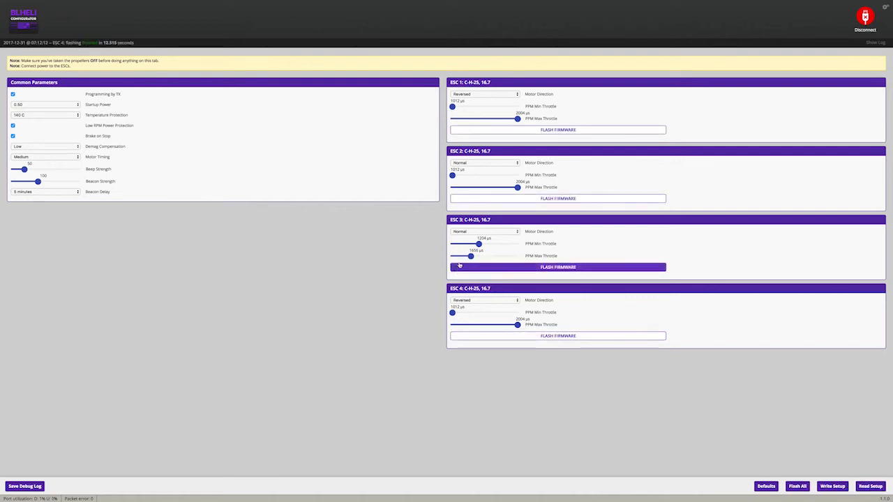
Step: Set ESC 3's PPM minimum throttle to 1012 µs and maximum to 2004 µs, and write the setup to the ESCs
left_click_drag(479, 244, 453, 245)
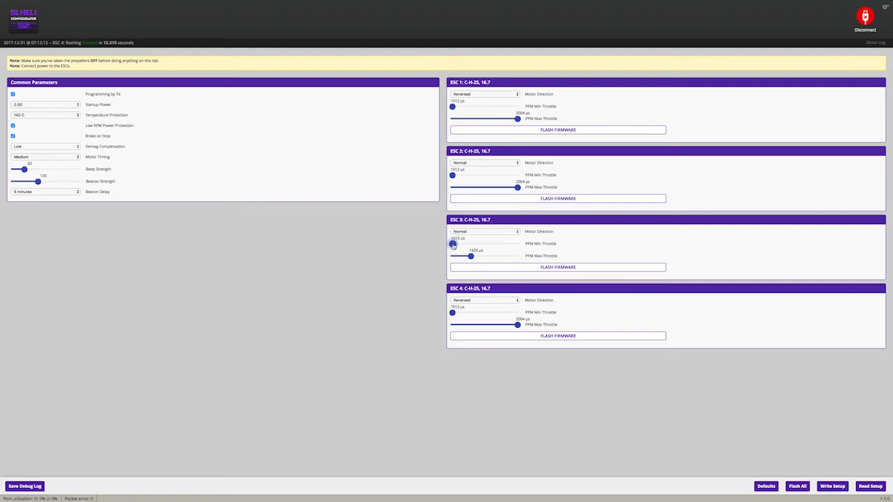
left_click_drag(453, 244, 517, 257)
left_click(828, 486)
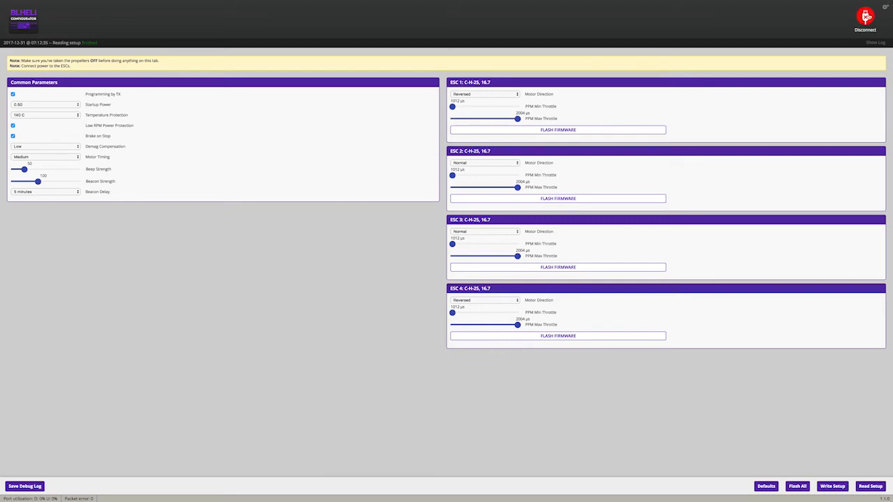
Step: Disconnect the flight controller from BLHeli Configurator
left_click(867, 17)
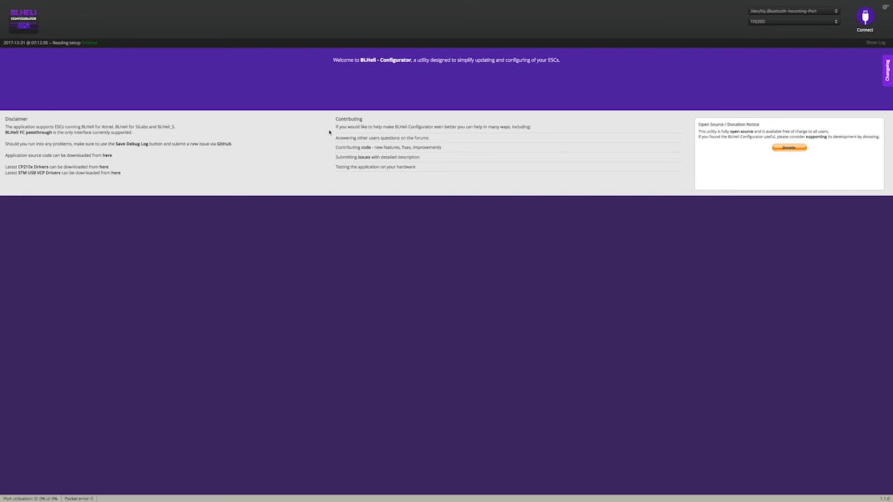
mouse_move(139, 1)
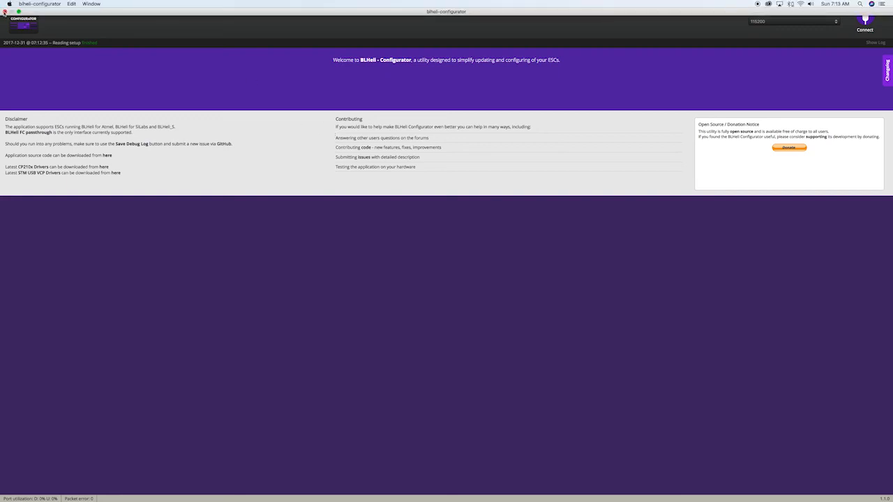